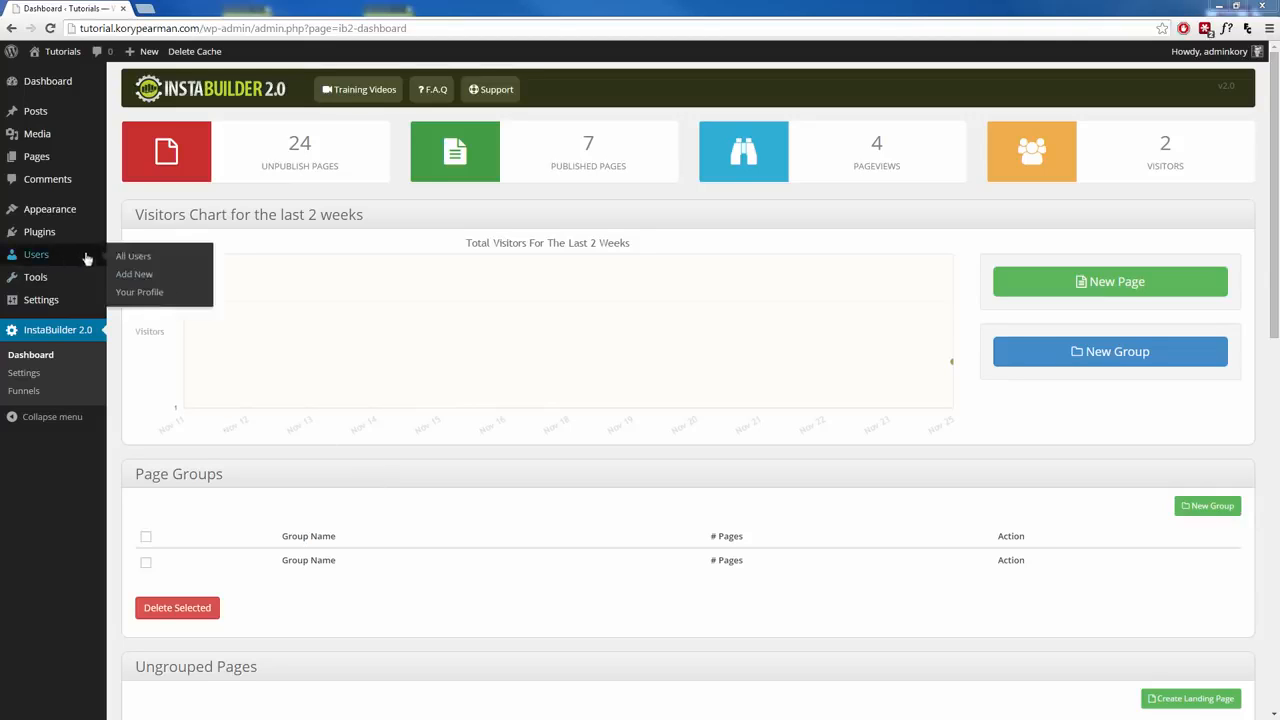
Step: View the installed plugins and start creating a new funnel in the InstaBuilder 2.0 funnel manager
left_click(46, 239)
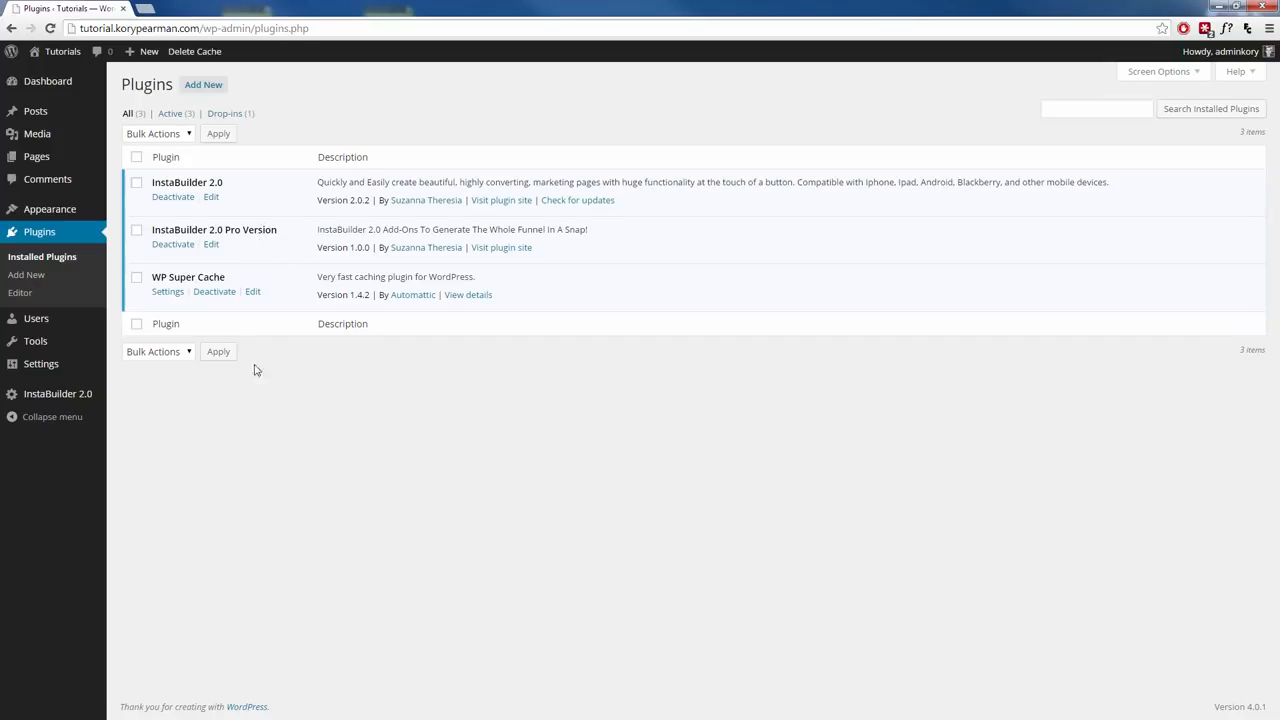
left_click(74, 397)
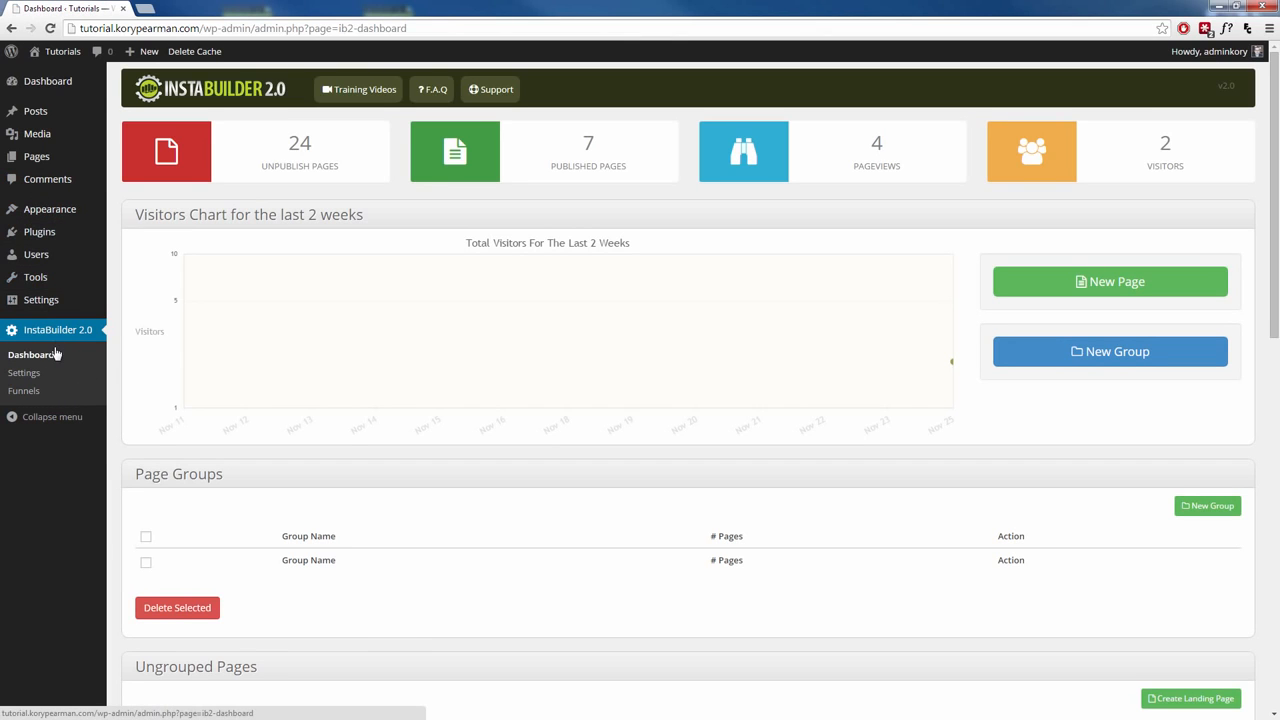
left_click(33, 394)
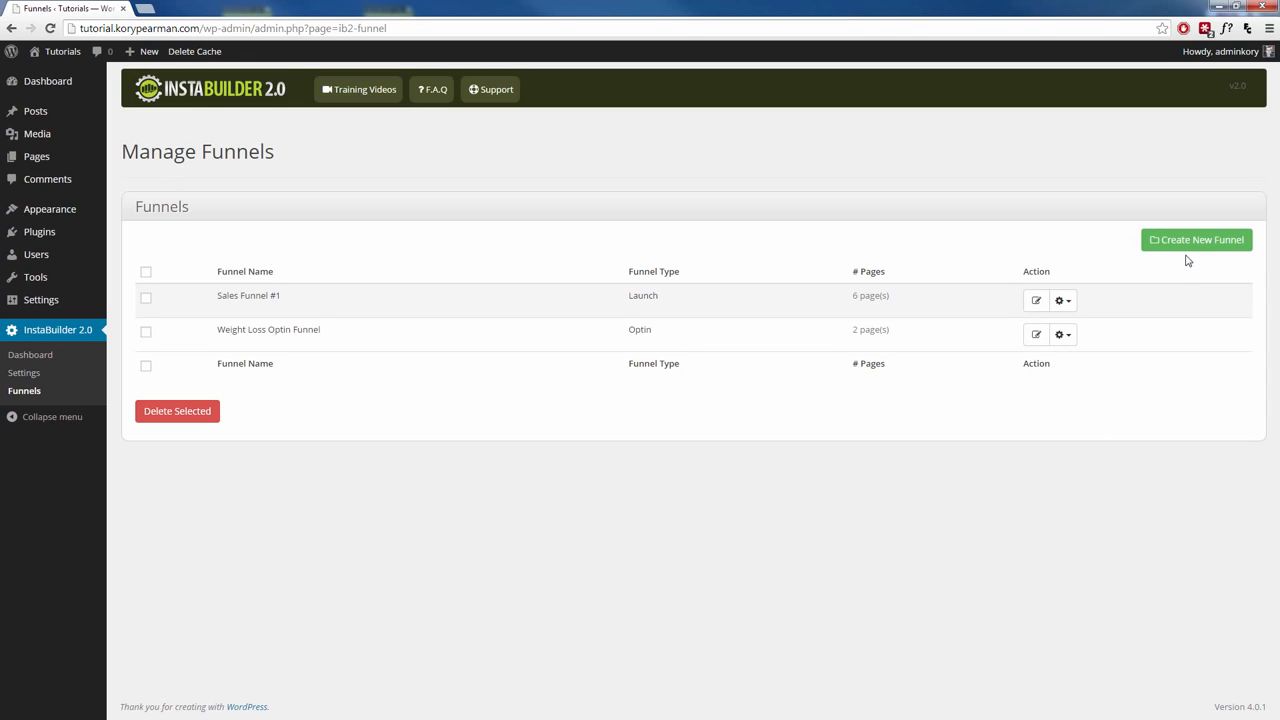
left_click(1197, 241)
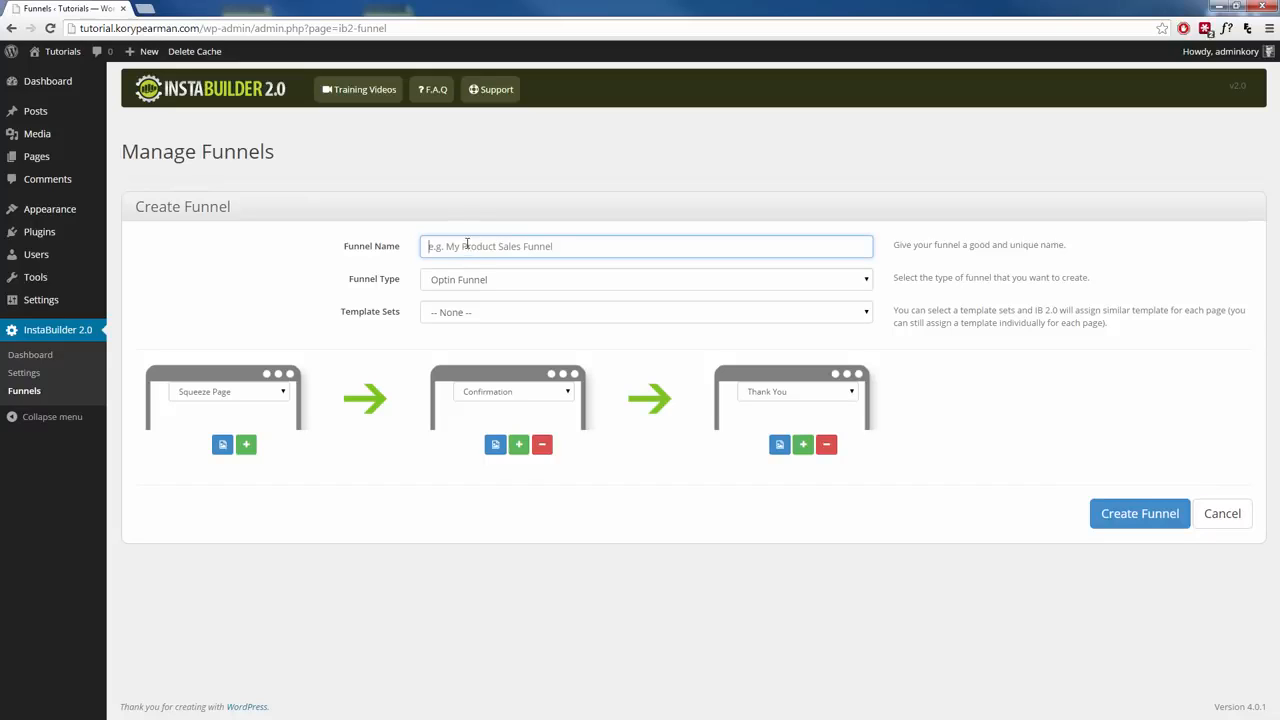
Step: Name the new funnel "Sales Funnel #2" and set its funnel type to Sales Funnel
type("Sales Funnel #2")
left_click(510, 284)
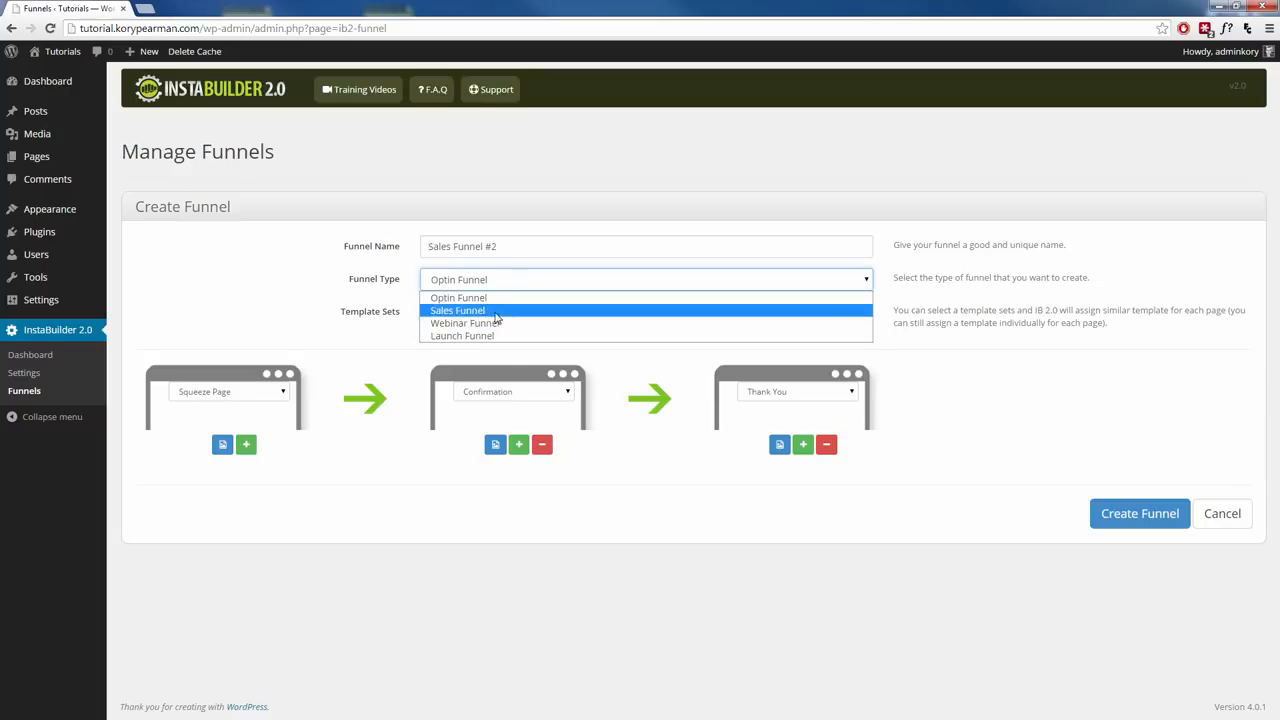
left_click(458, 310)
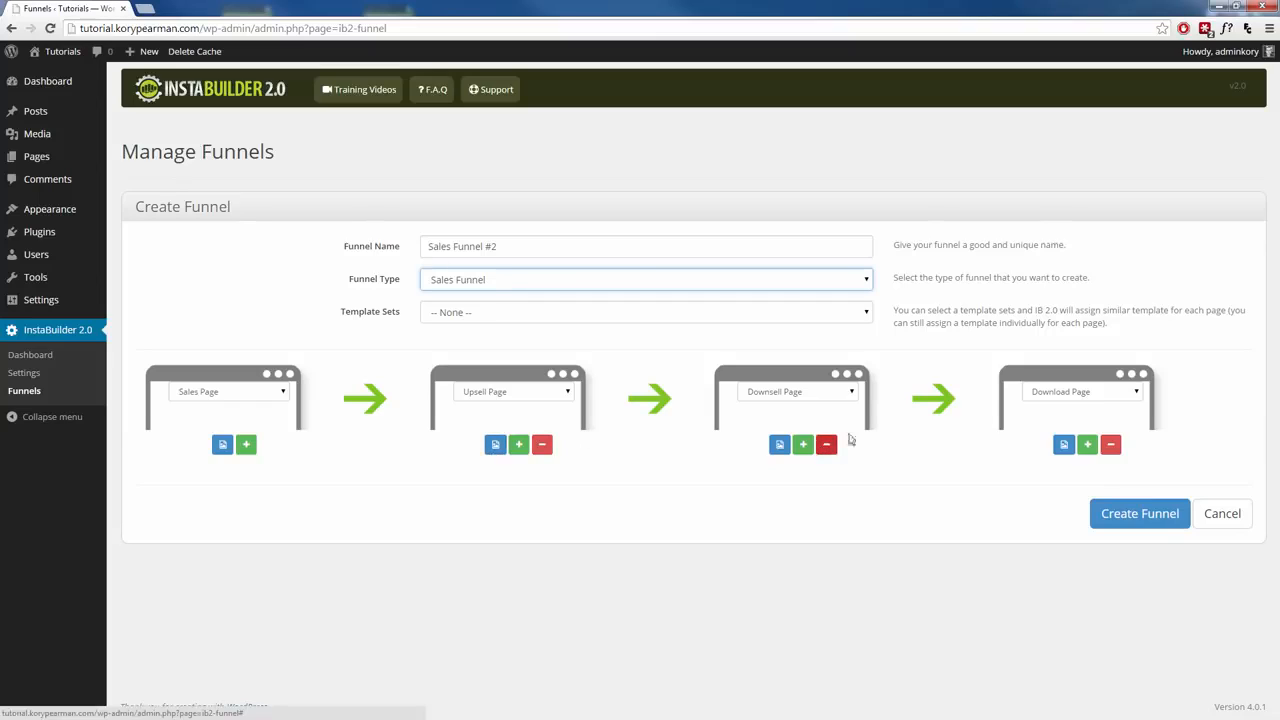
Step: Try the Clean Set (Green) and Classic Set (Grey) template sets on the funnel pages
left_click(517, 316)
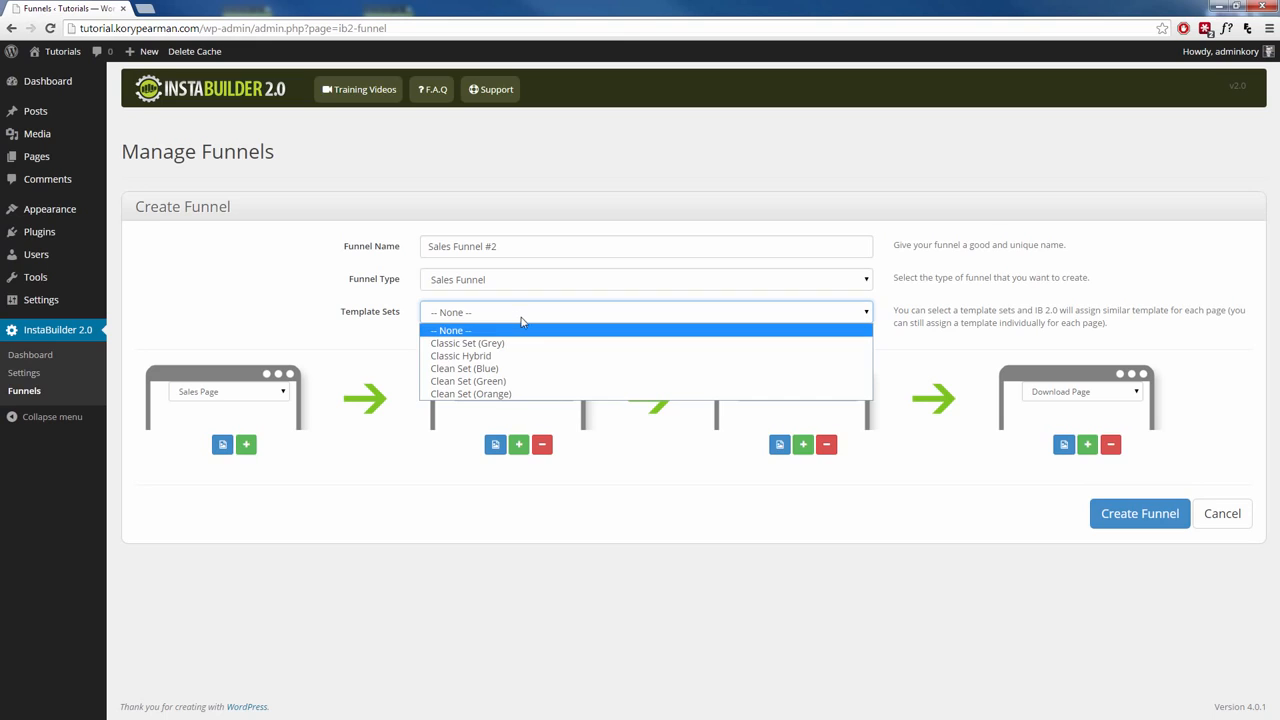
left_click(516, 386)
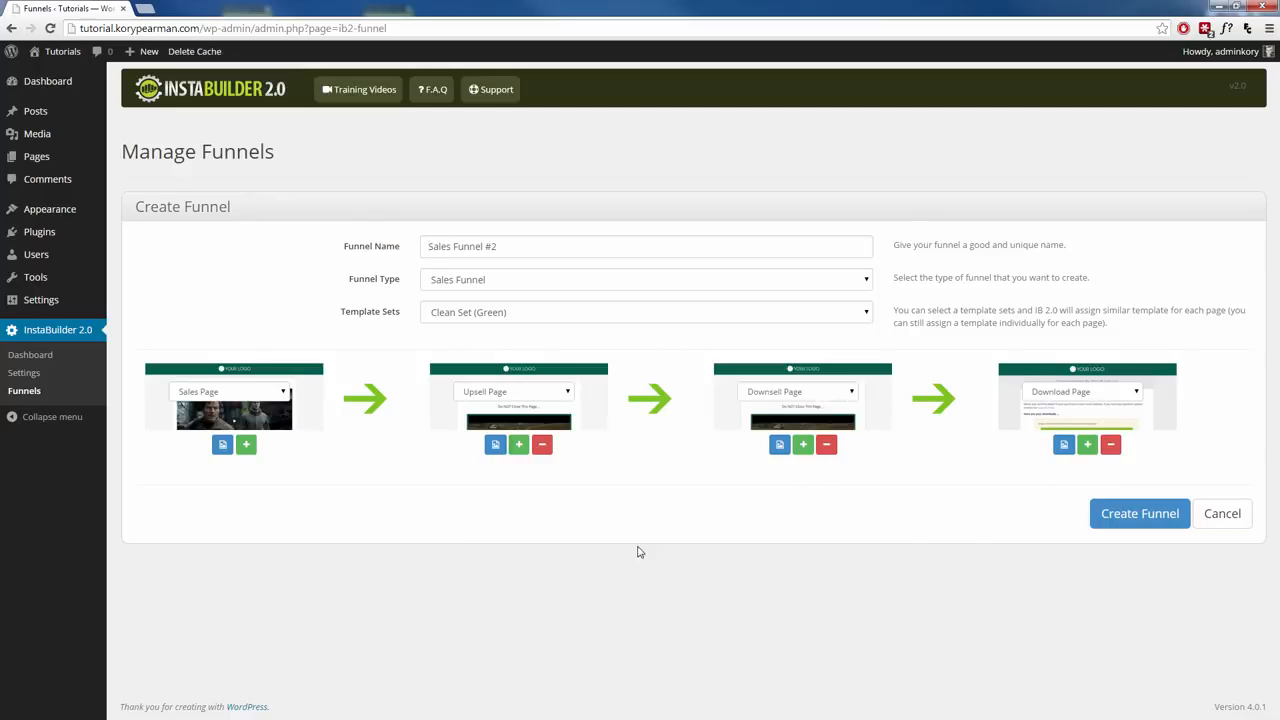
left_click(614, 315)
left_click(566, 434)
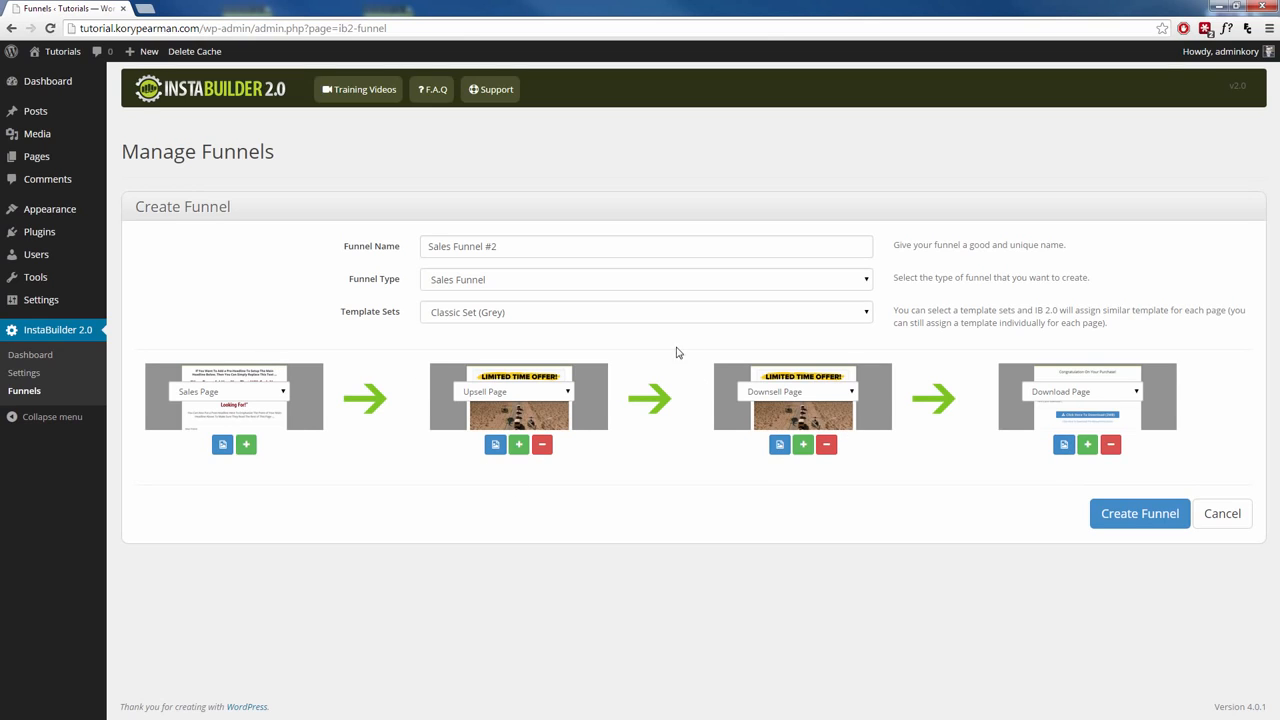
Step: Set the funnel's template set to Clean Set (Orange) and browse the individual templates offered for the sales page
left_click(653, 318)
left_click(522, 394)
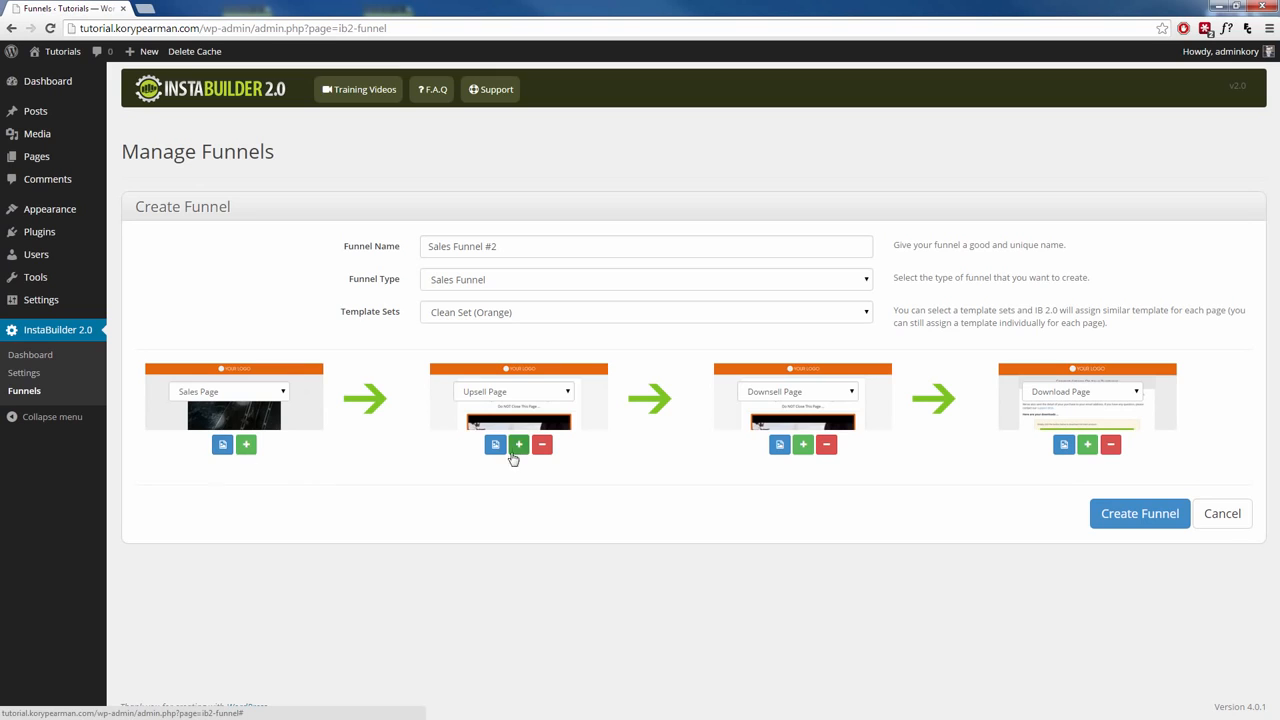
left_click(223, 446)
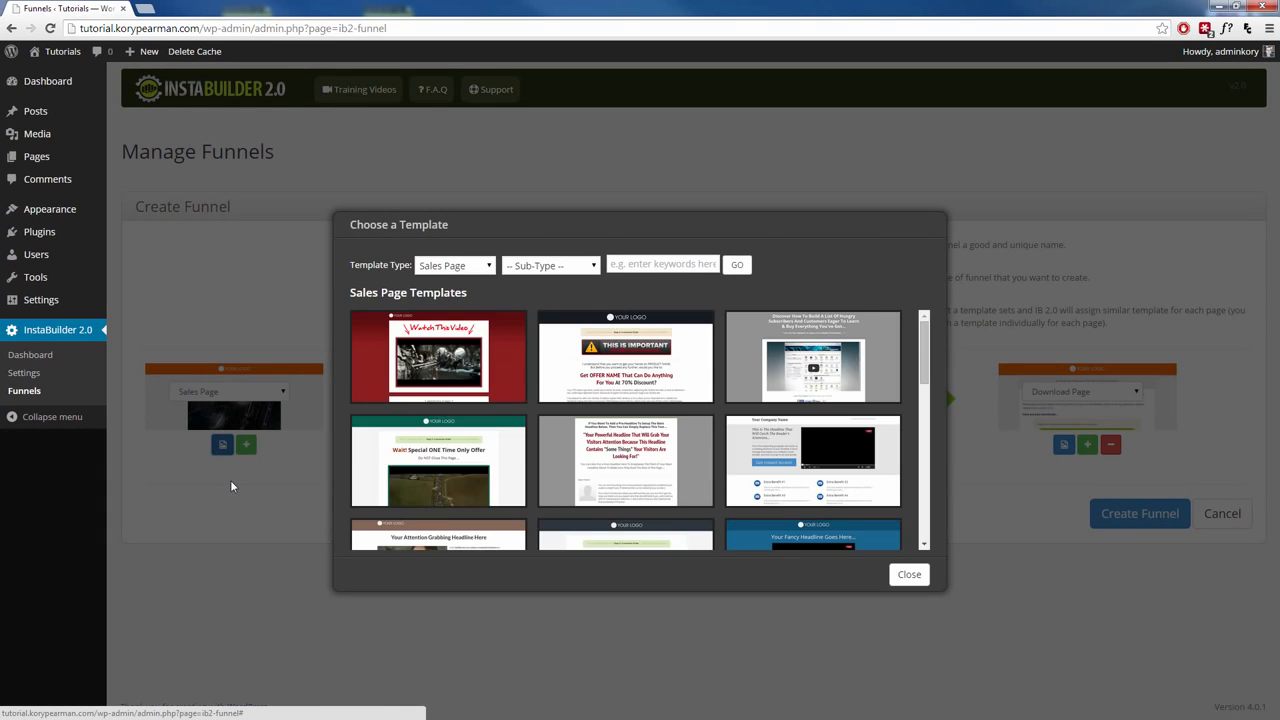
scroll(472, 422, "down", 5)
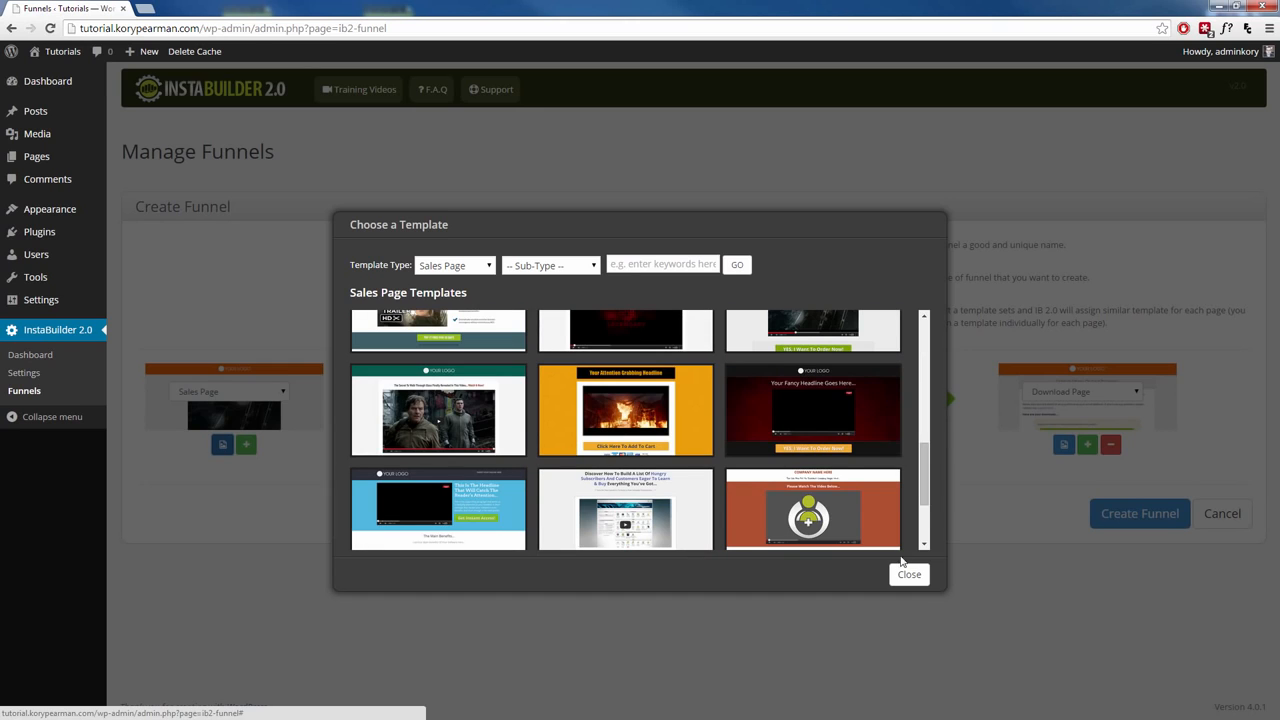
left_click(909, 574)
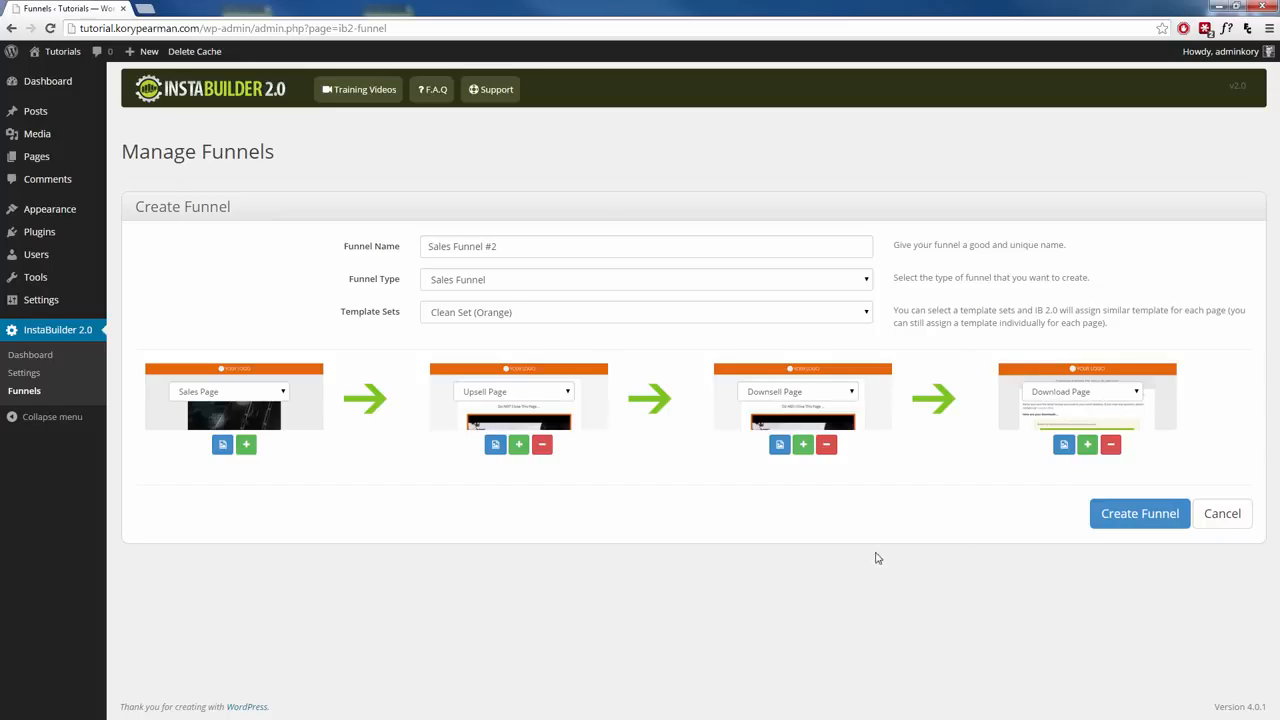
Step: Replace the default upsell and downsell pages with one new Upsell Page directly after the Sales Page
left_click(541, 444)
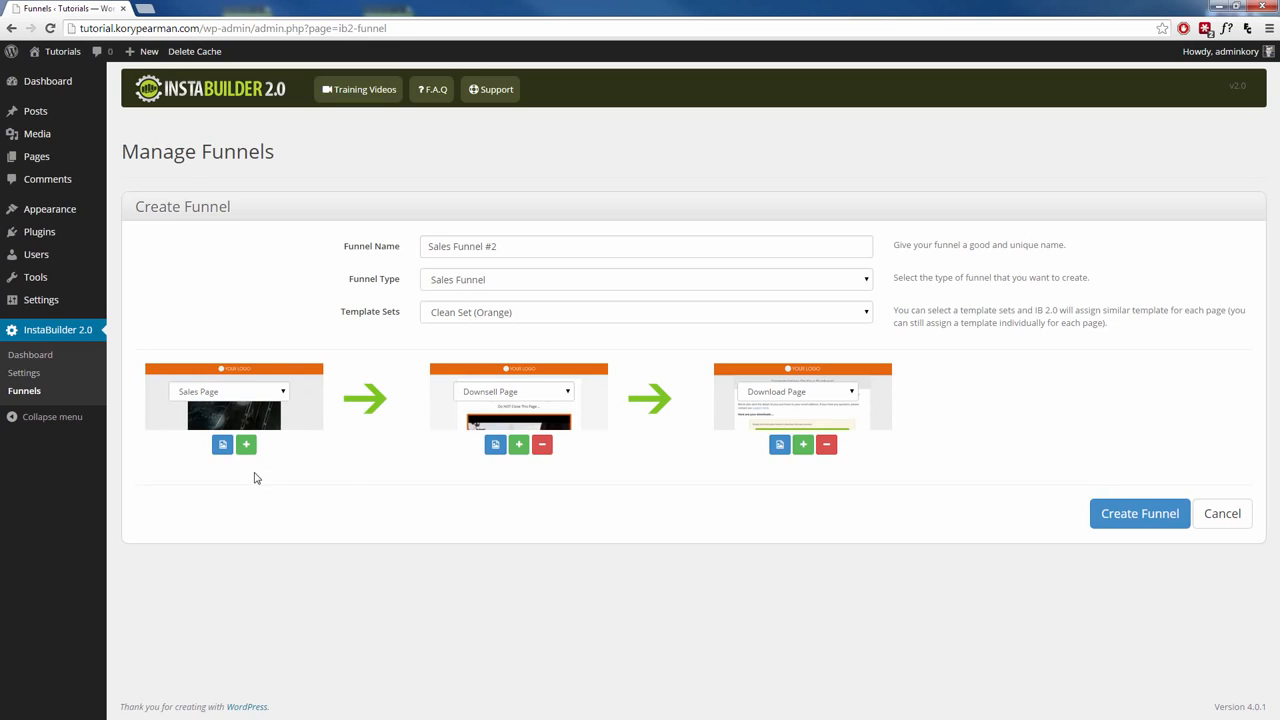
left_click(541, 444)
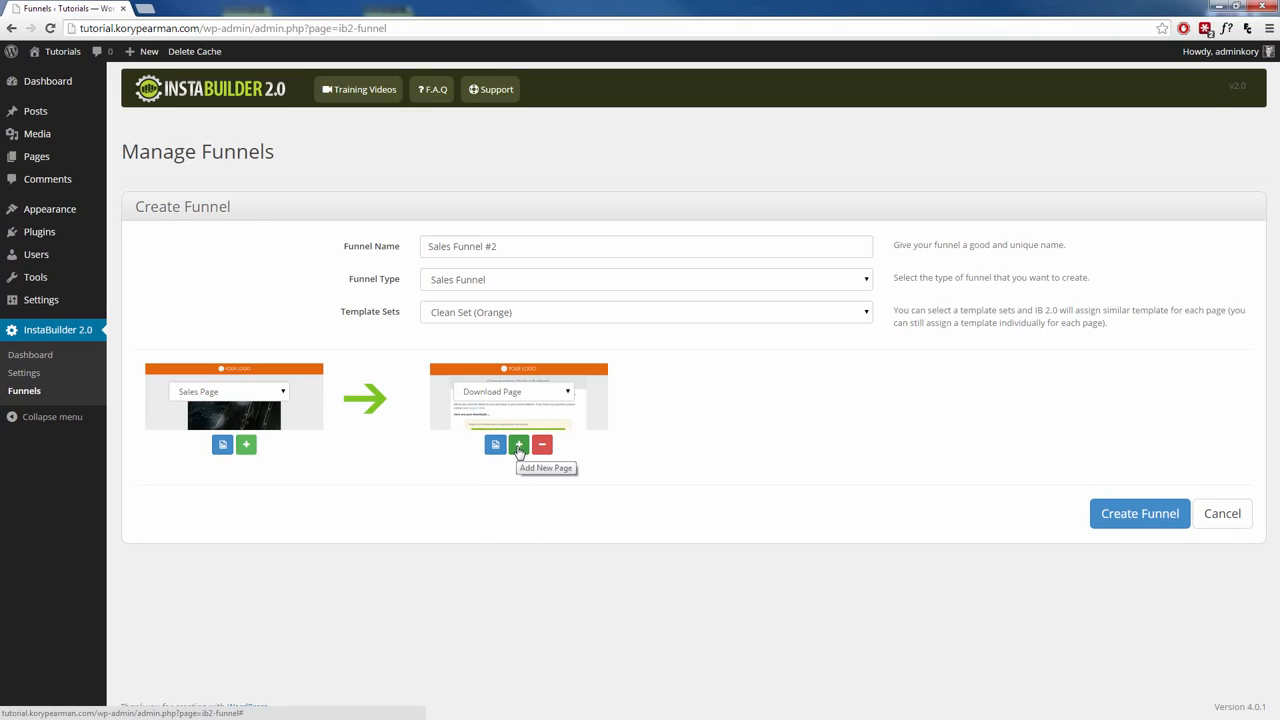
left_click(248, 449)
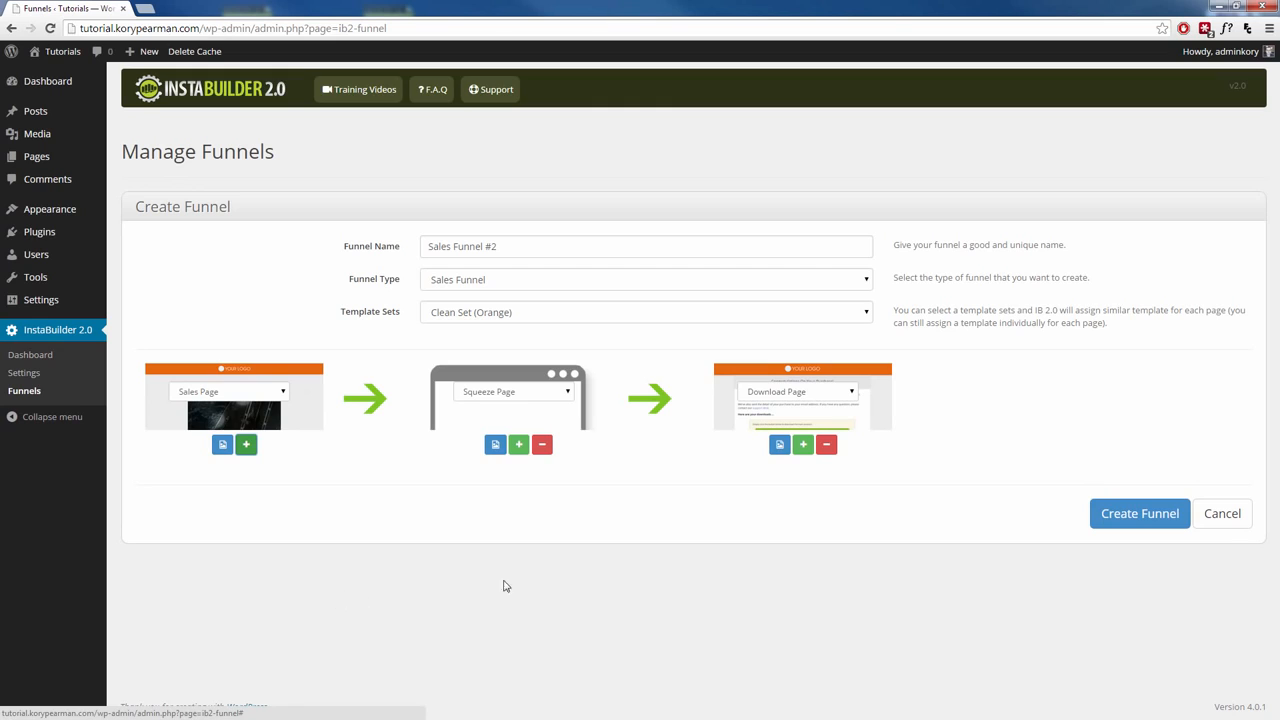
left_click(561, 394)
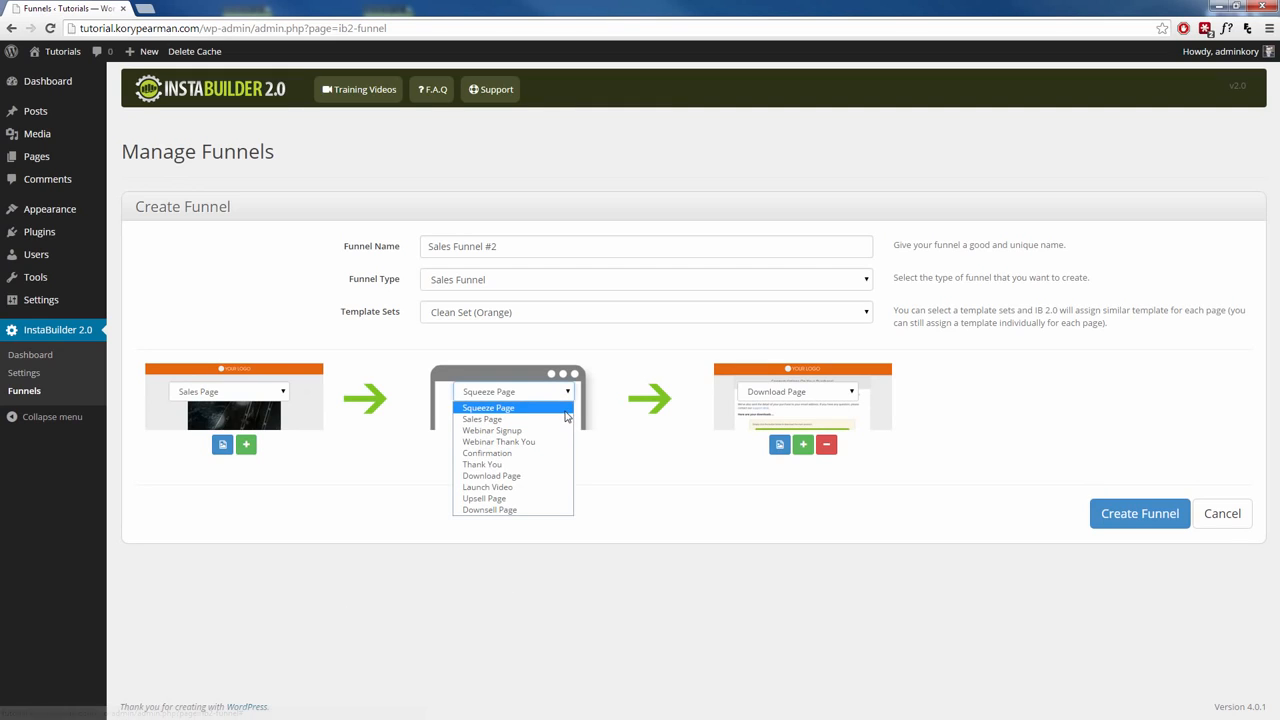
left_click(514, 499)
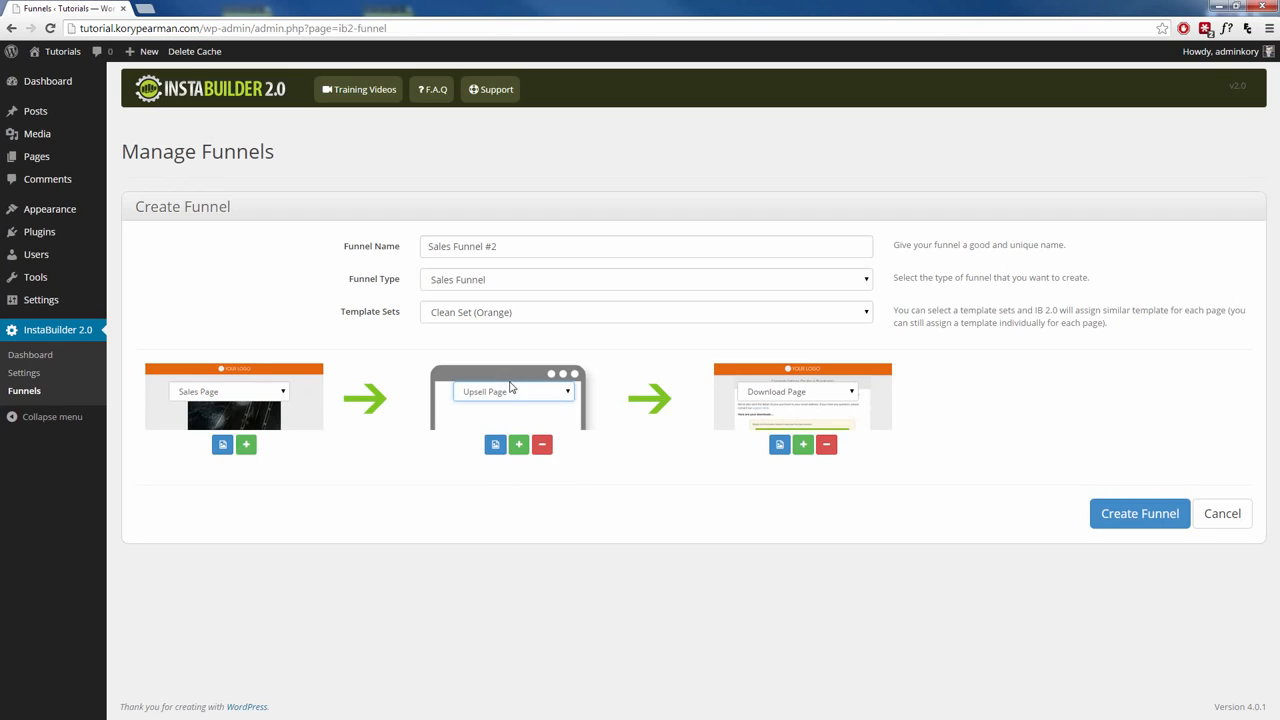
Step: Add a second Upsell Page followed by a Downsell Page before the Download Page
left_click(518, 446)
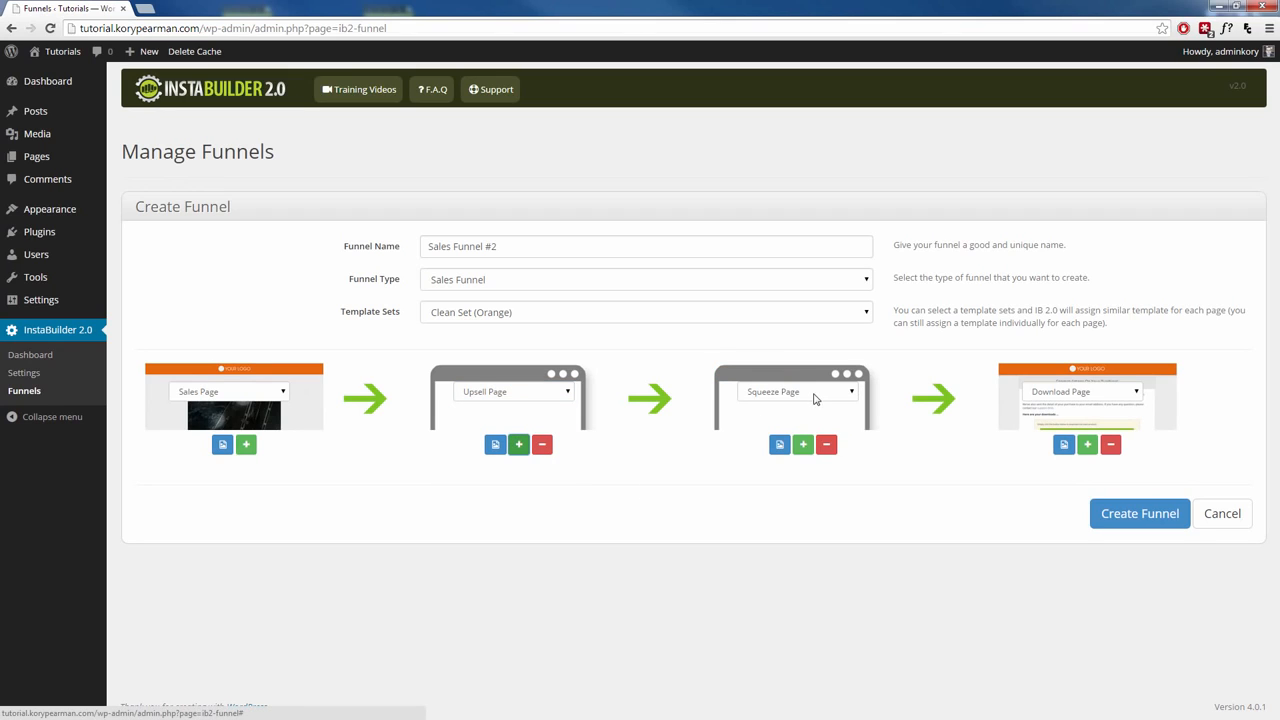
left_click(817, 396)
left_click(788, 499)
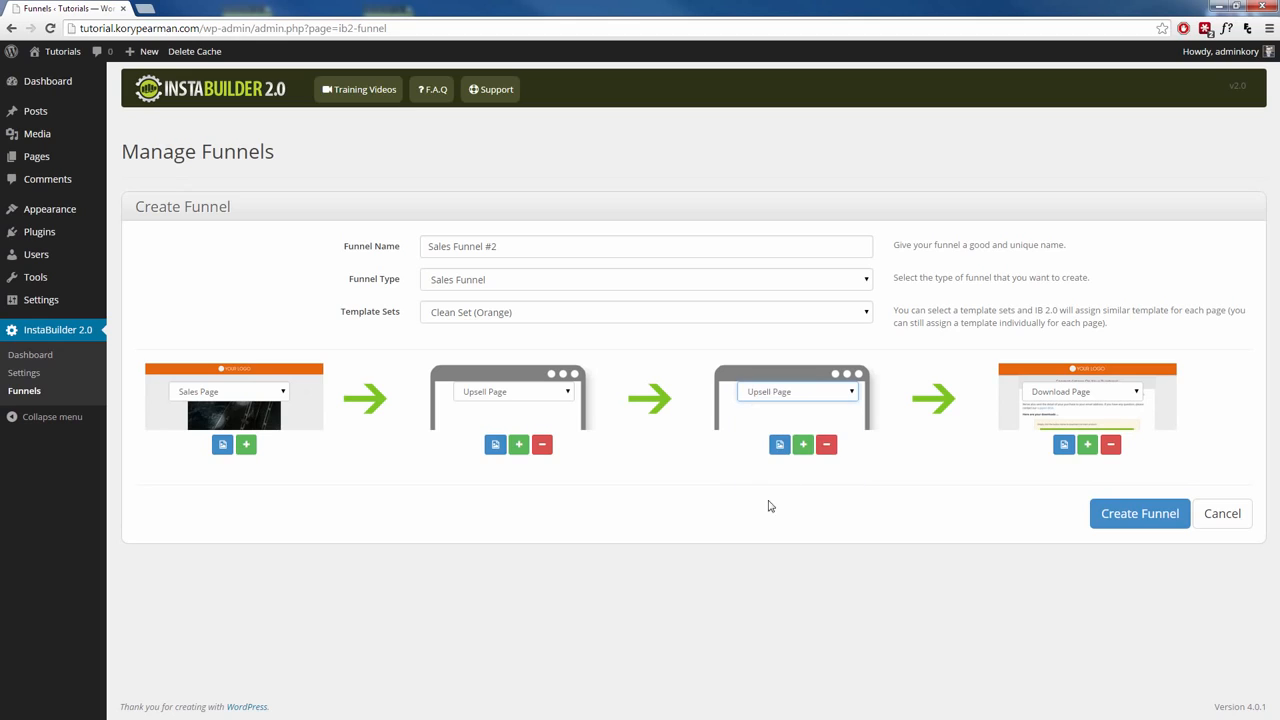
left_click(805, 447)
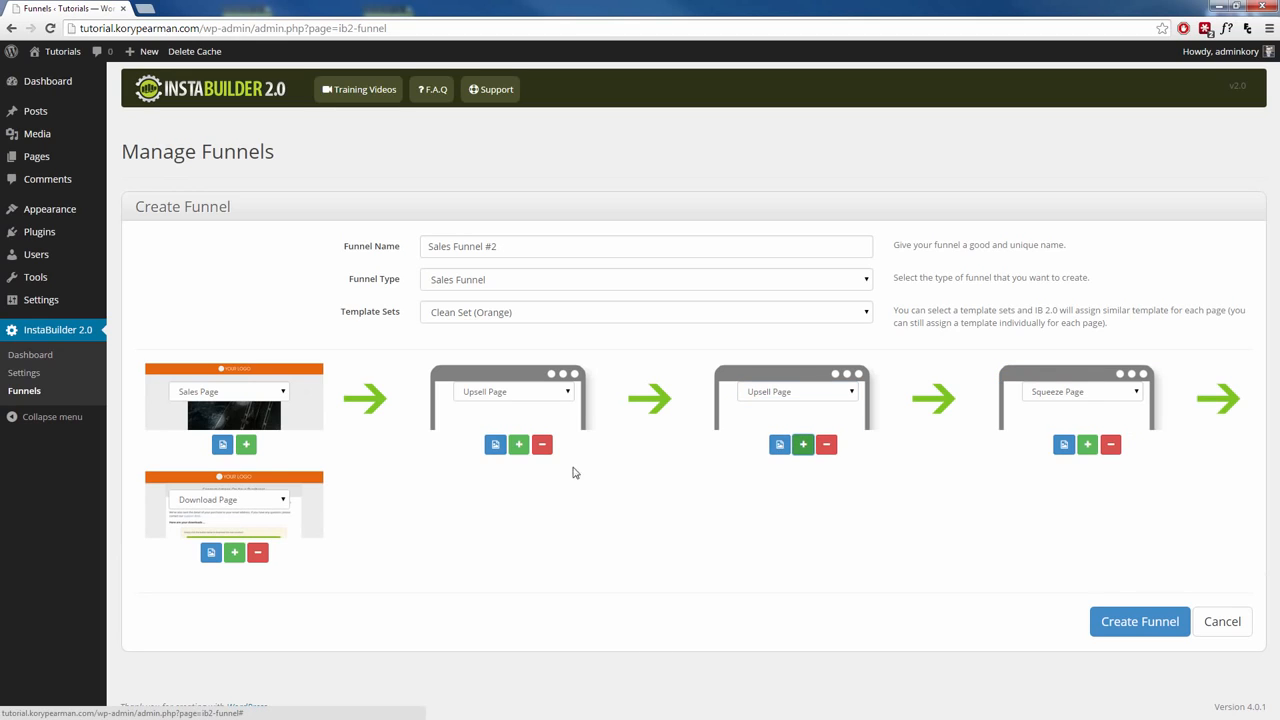
left_click(1110, 396)
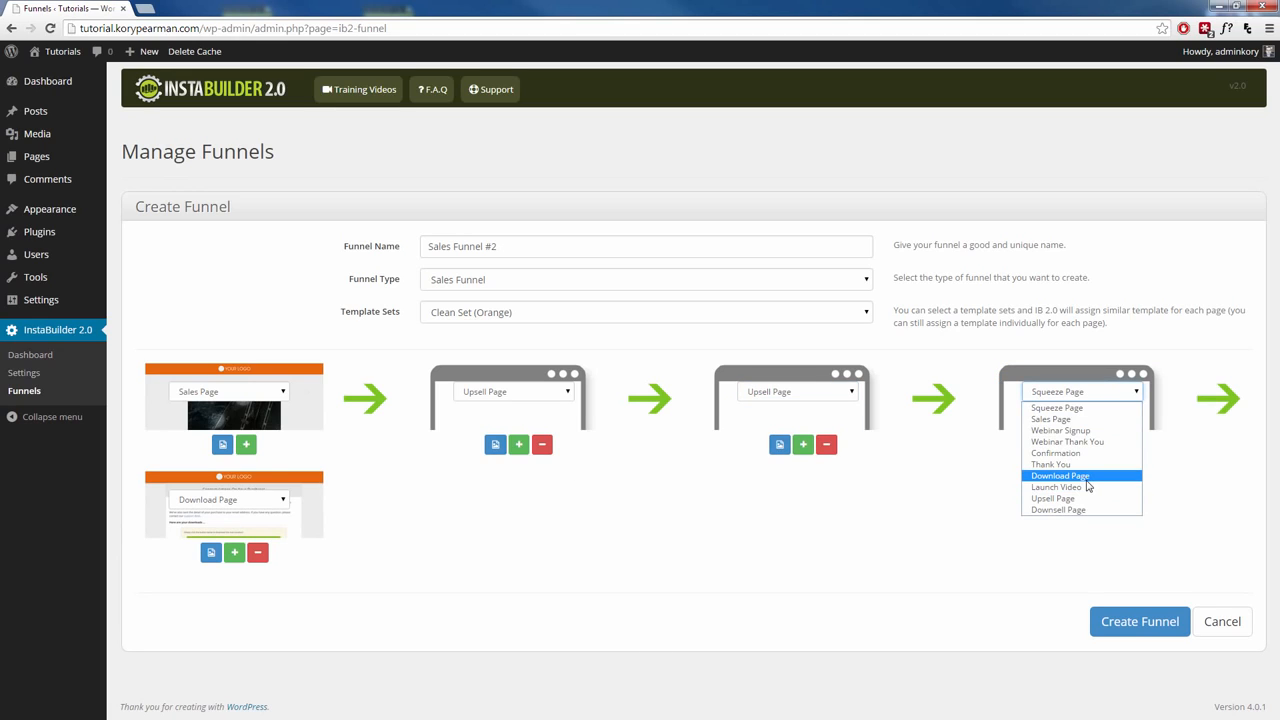
left_click(1074, 511)
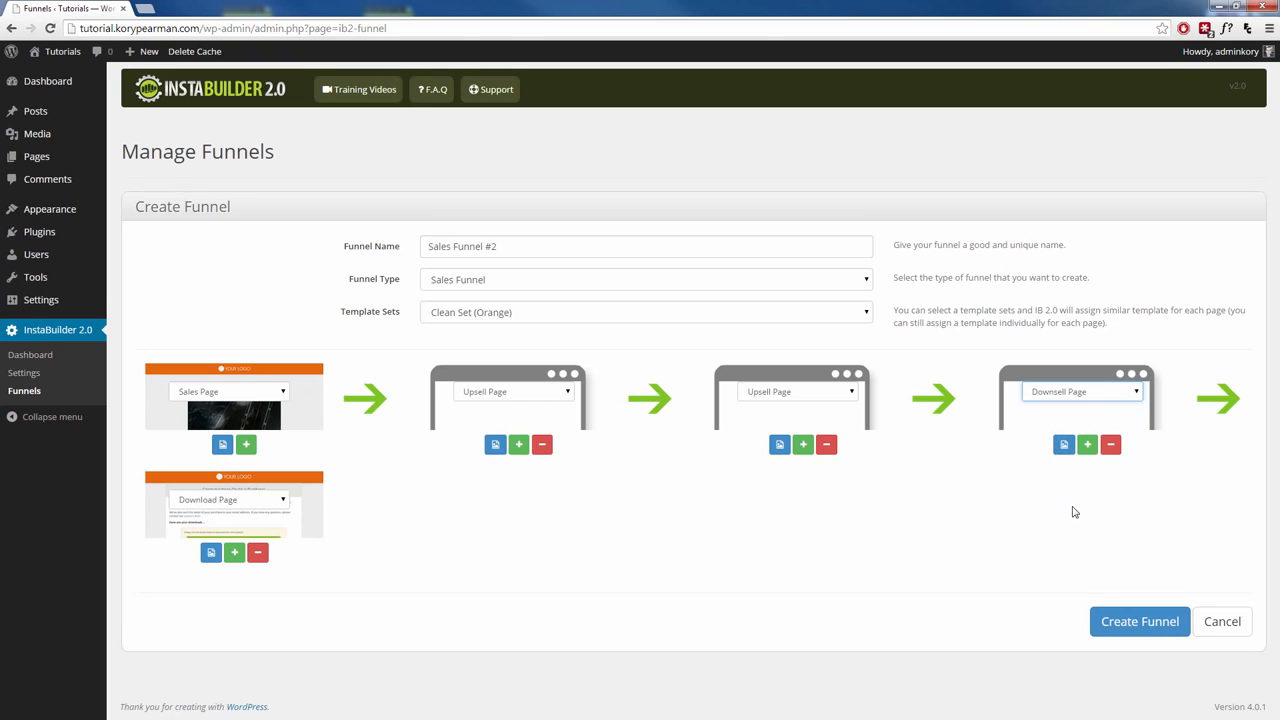
Step: Reapply the Clean Set (Orange) template set to all funnel pages and create the funnel
left_click(530, 318)
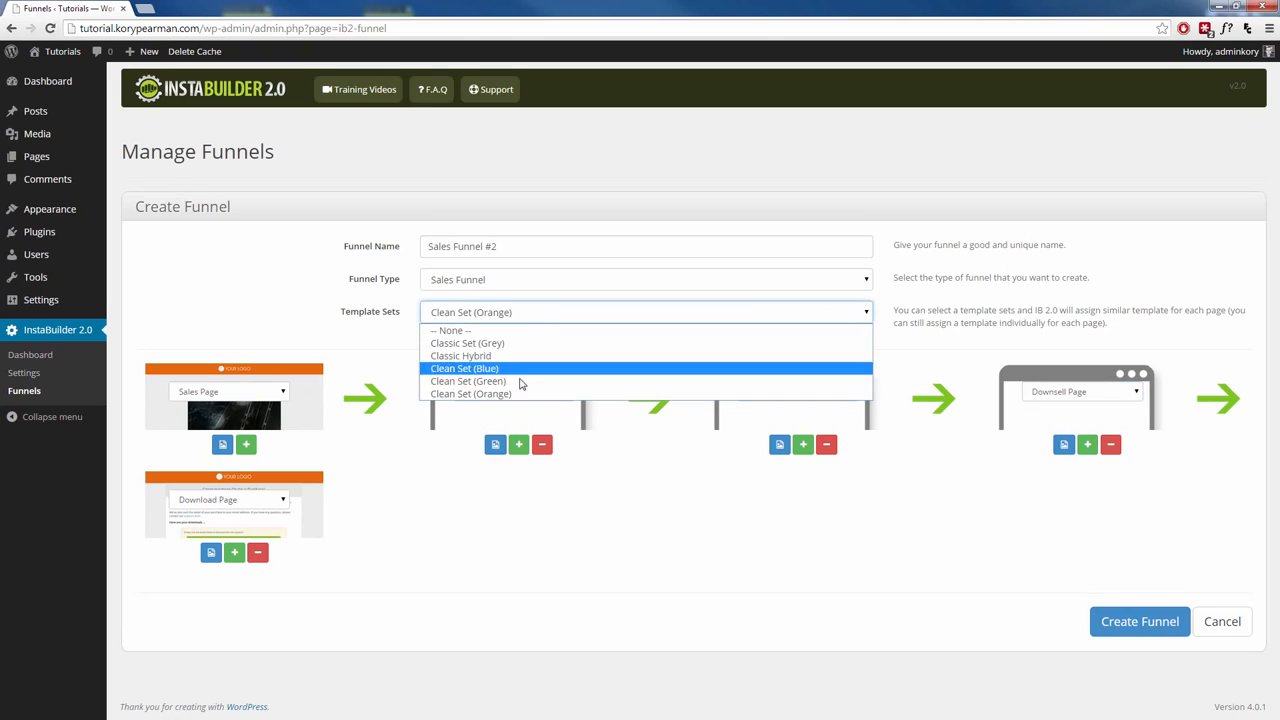
left_click(503, 395)
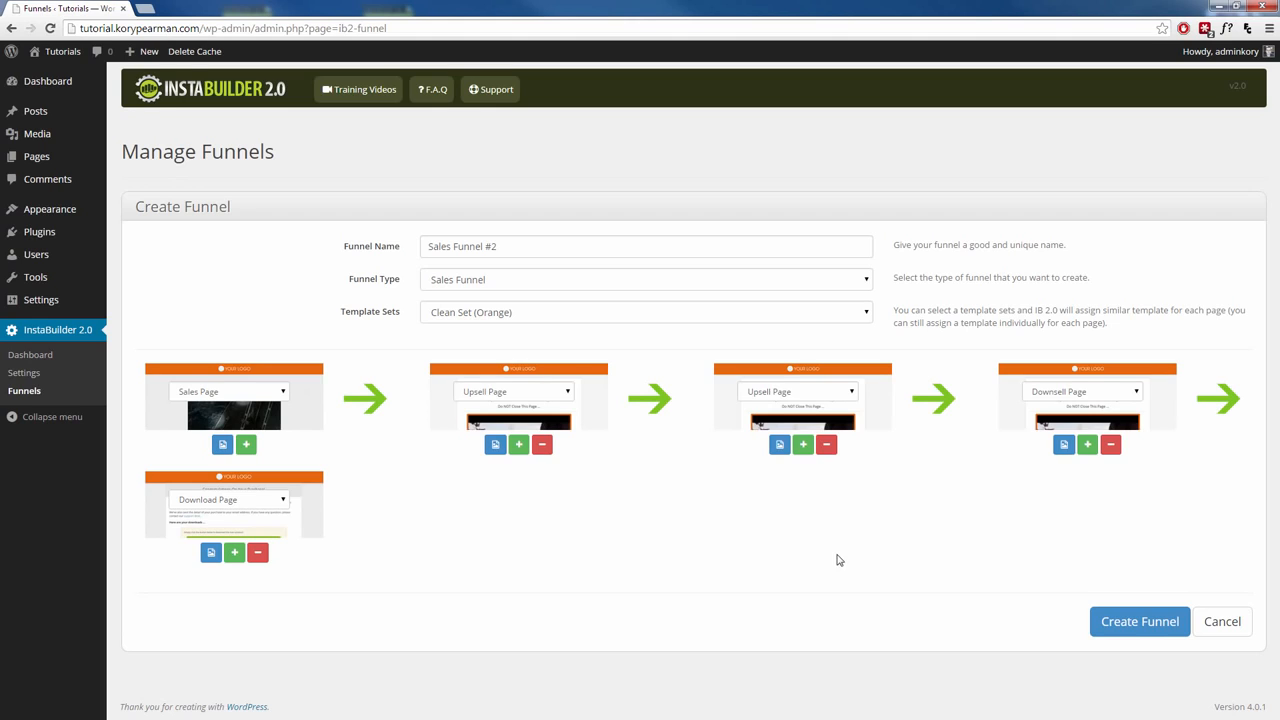
left_click(1134, 623)
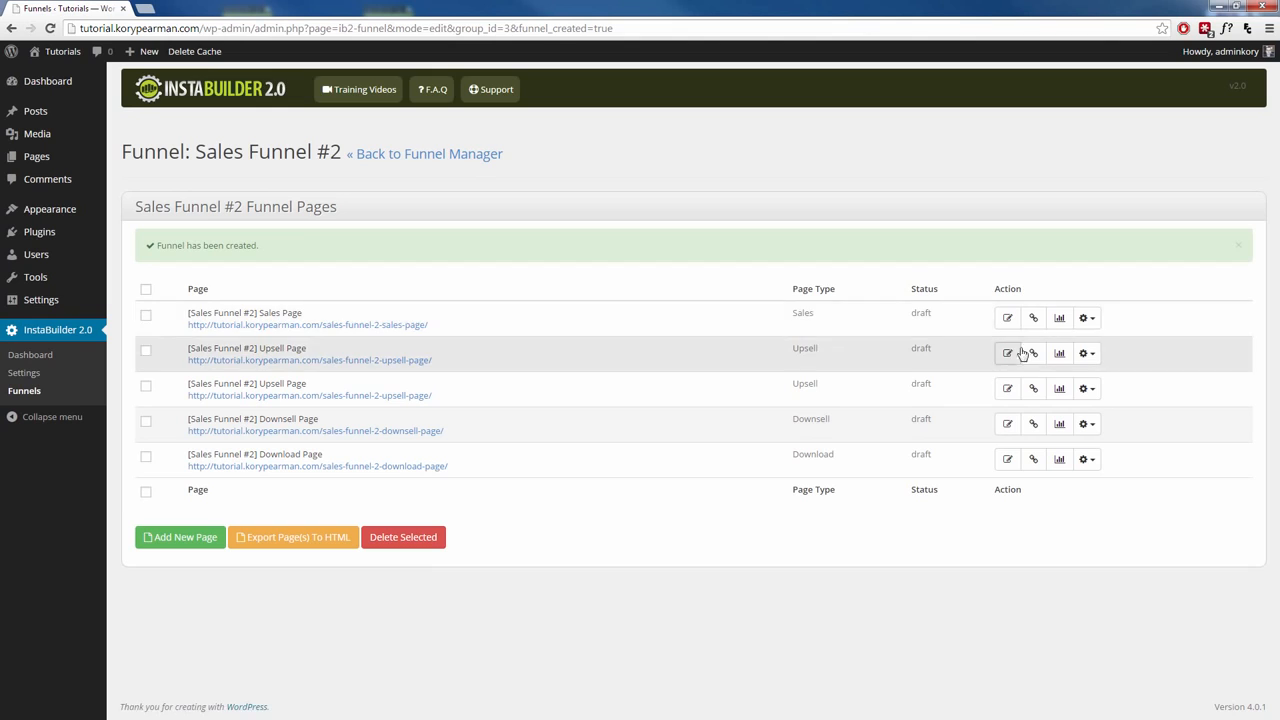
Step: Open the funnel's sales page in the page editor and look through its layout
left_click(1008, 320)
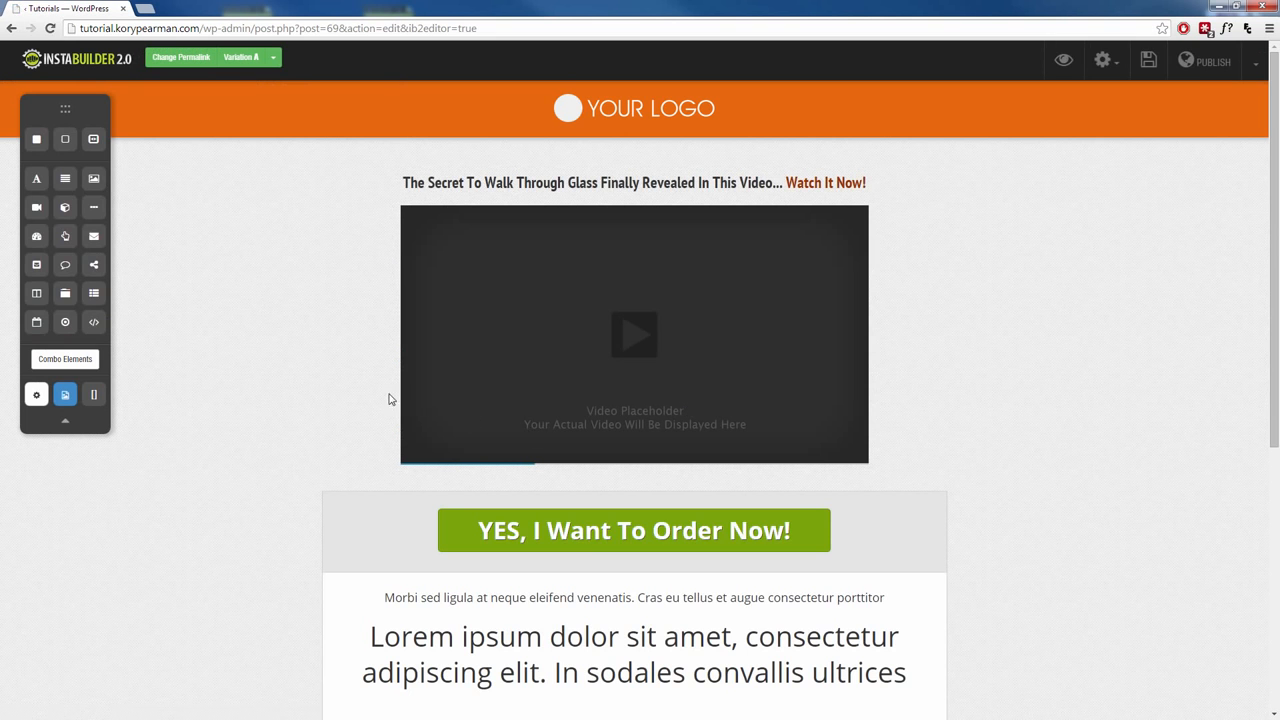
scroll(324, 414, "down", 5)
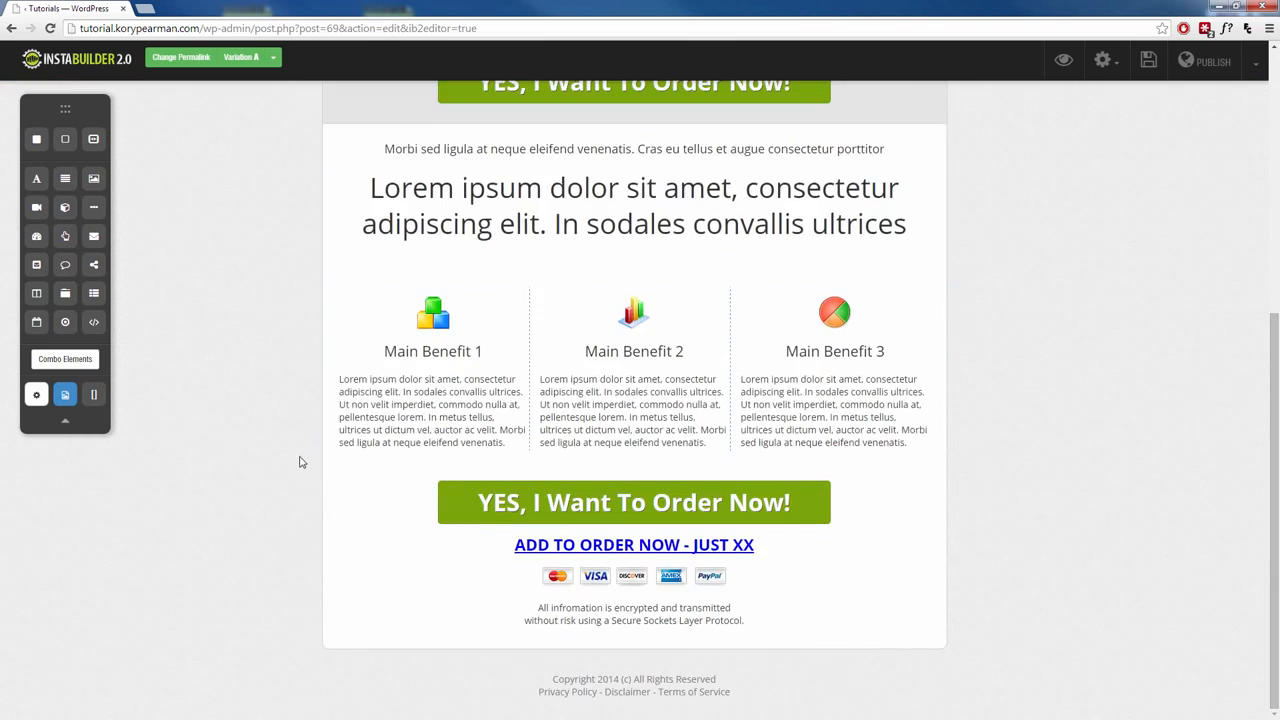
scroll(300, 462, "up", 5)
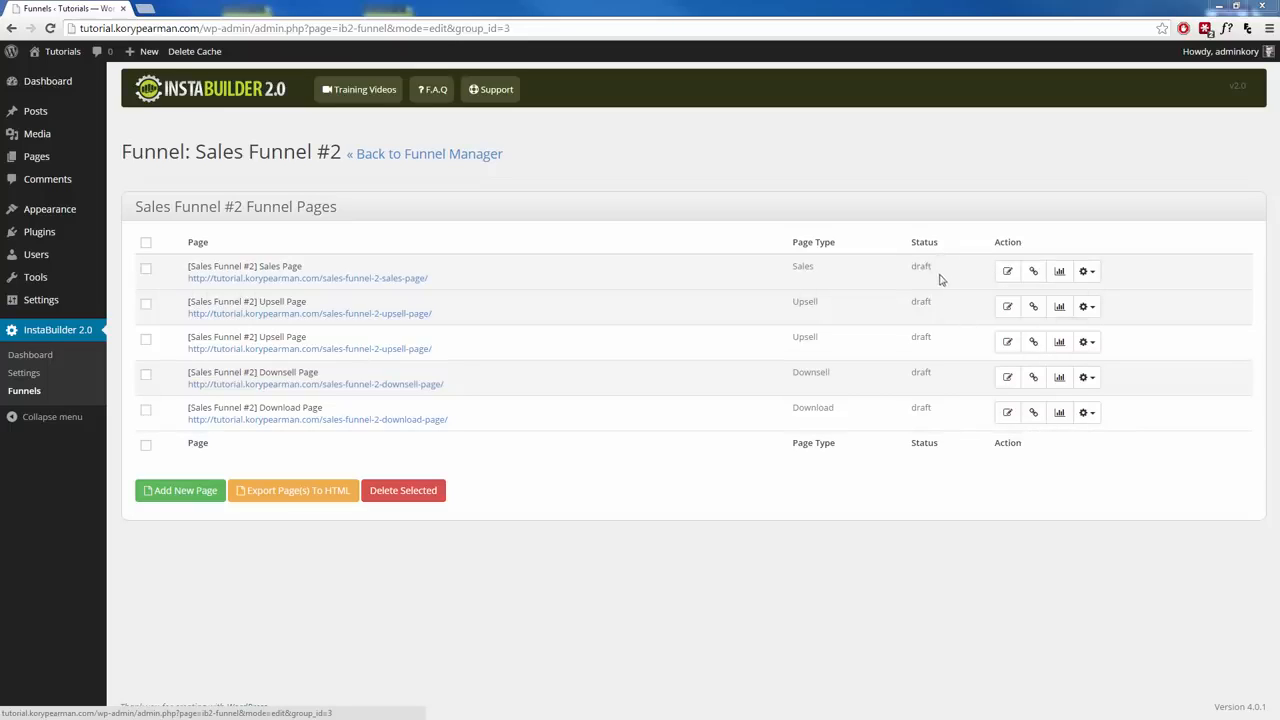
Step: Publish the sales page of Sales Funnel #2 from the funnel's page list
left_click(1087, 273)
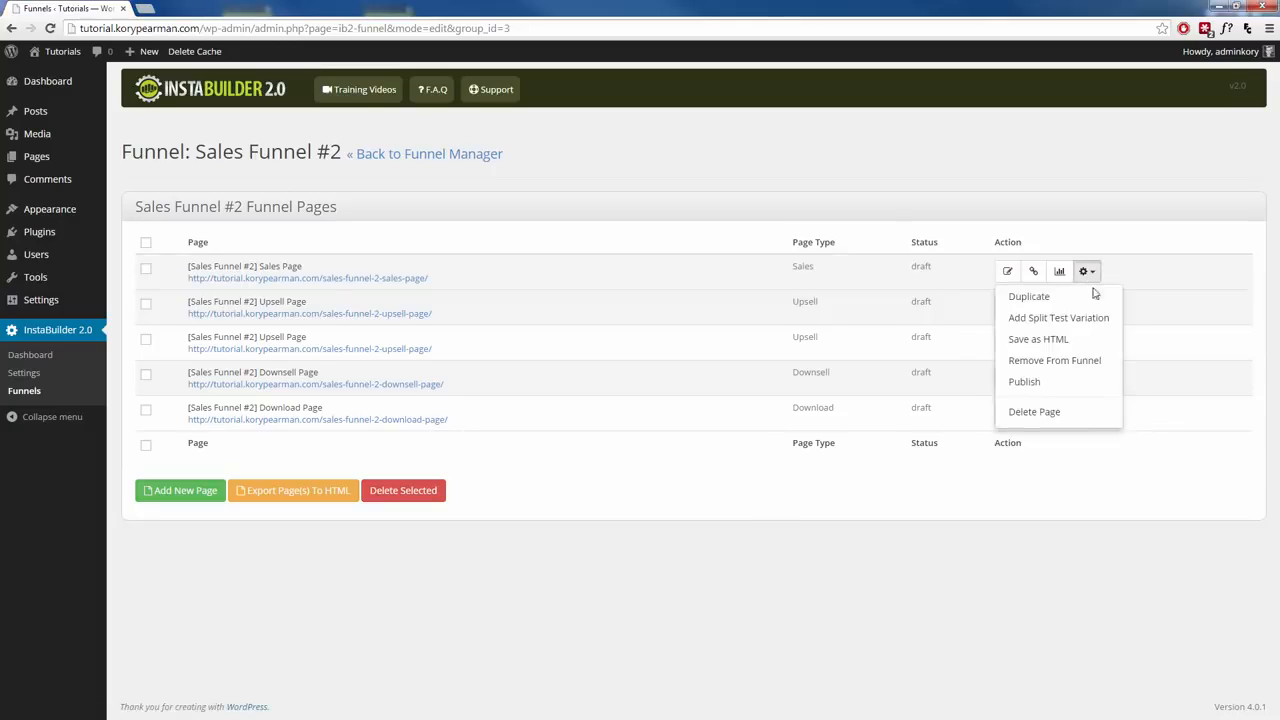
left_click(1031, 381)
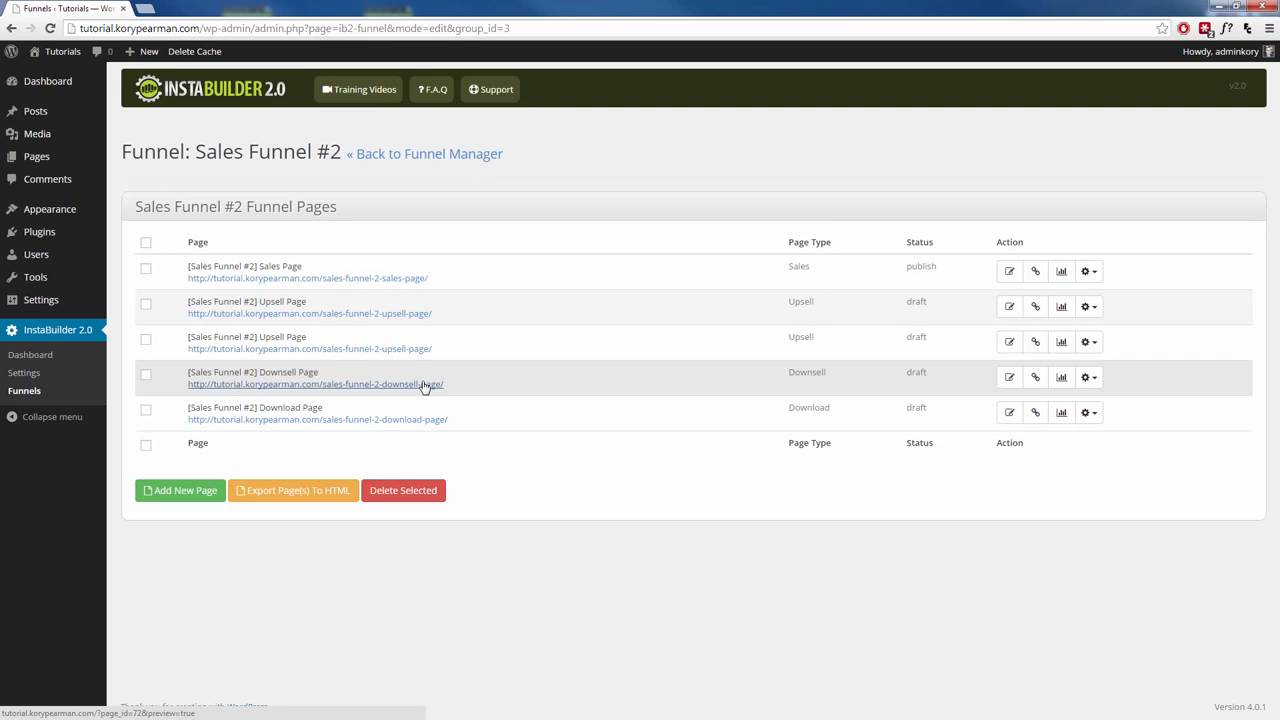
Step: Open the downsell page in the page editor and examine its layout and the "No, Thanks. I want to skip this offer." text element
left_click(1009, 377)
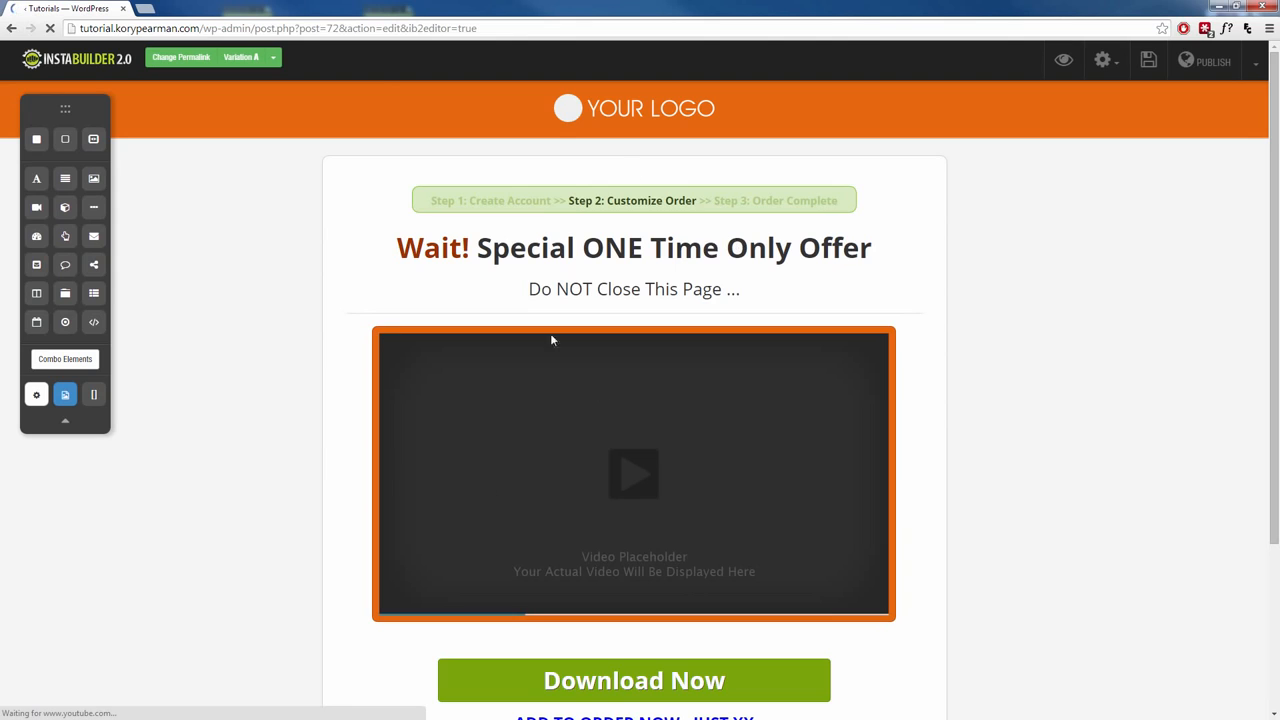
scroll(393, 390, "down", 2)
scroll(745, 375, "up", 2)
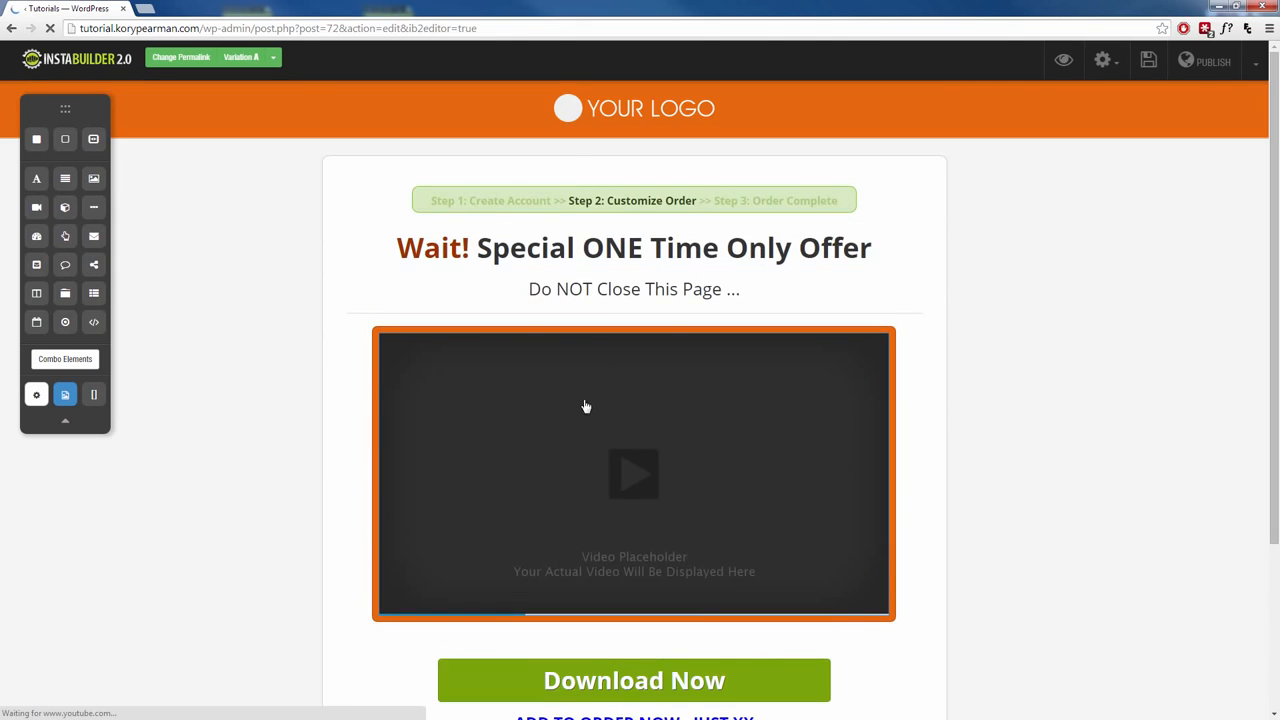
scroll(586, 406, "down", 3)
scroll(672, 361, "down", 1)
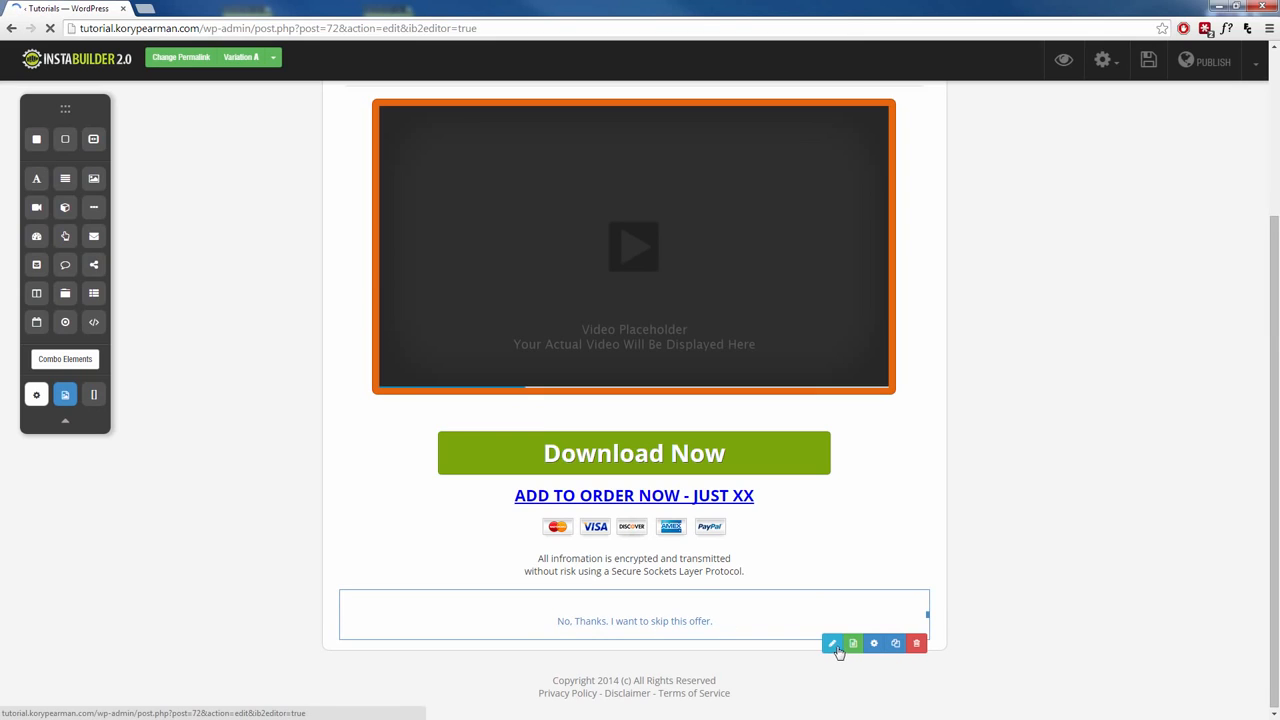
left_click(836, 648)
left_click(754, 577)
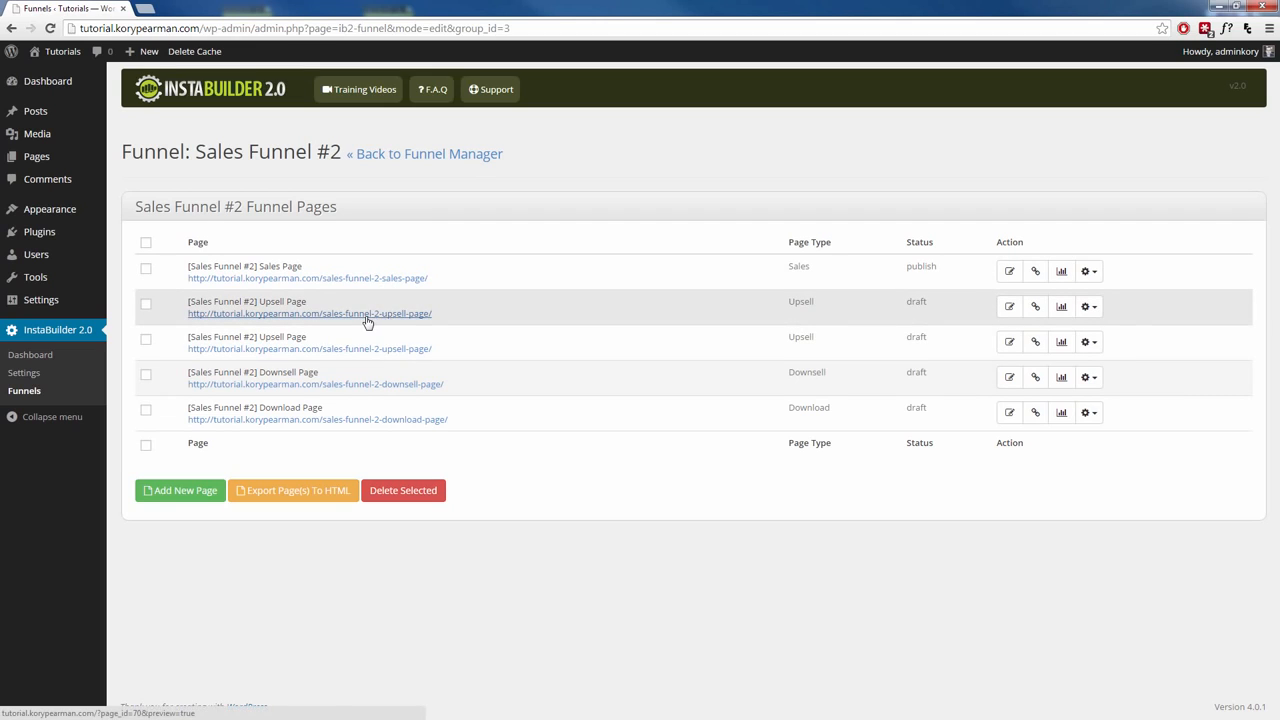
Step: Start a new funnel from the funnel manager, named "Optin Funnel" and with the funnel type Optin Funnel
left_click(424, 155)
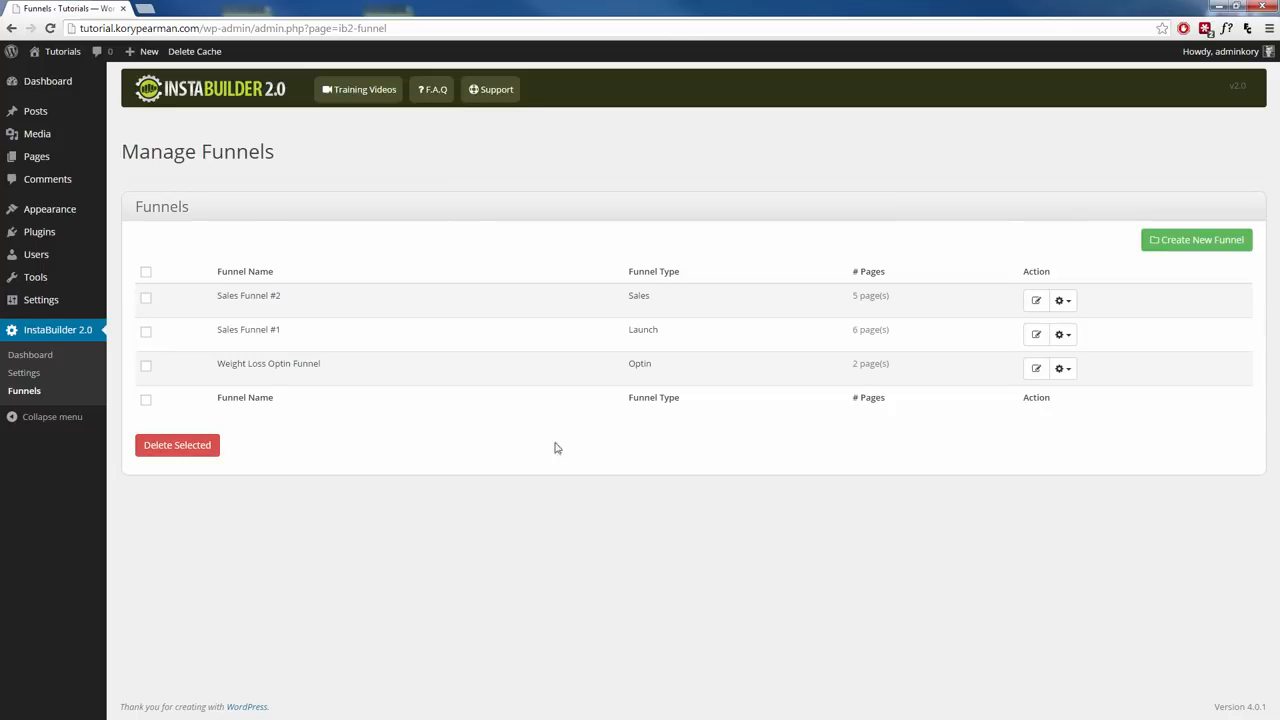
left_click(1199, 242)
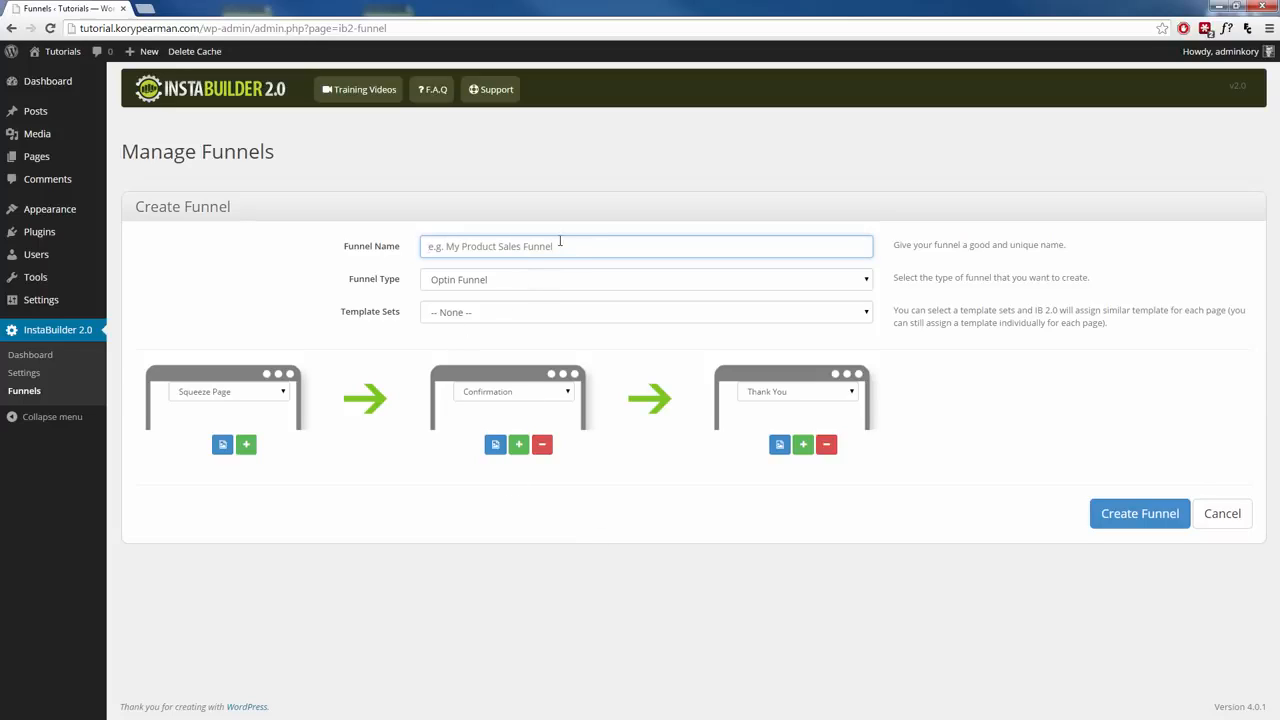
type("Optin Funnel")
left_click(563, 286)
left_click(496, 299)
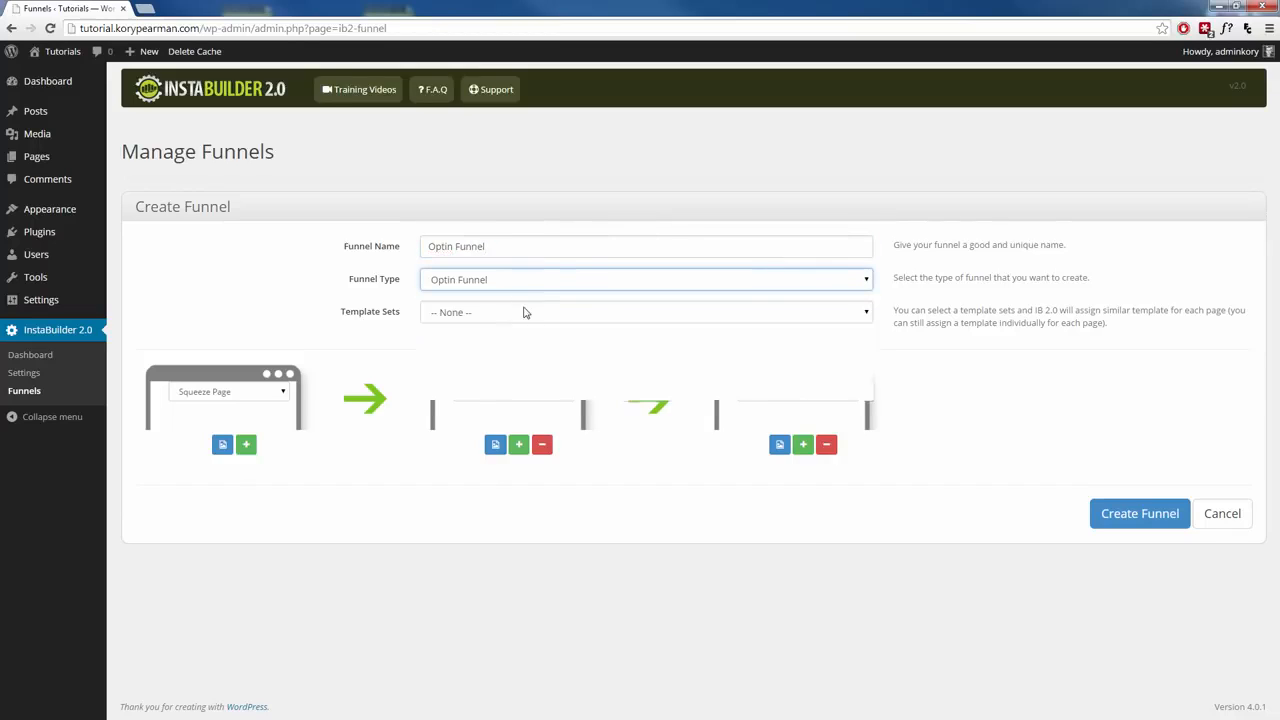
Step: Apply the Classic Hybrid template set to the new funnel's squeeze, confirmation and thank you pages
left_click(524, 312)
left_click(524, 312)
left_click(524, 312)
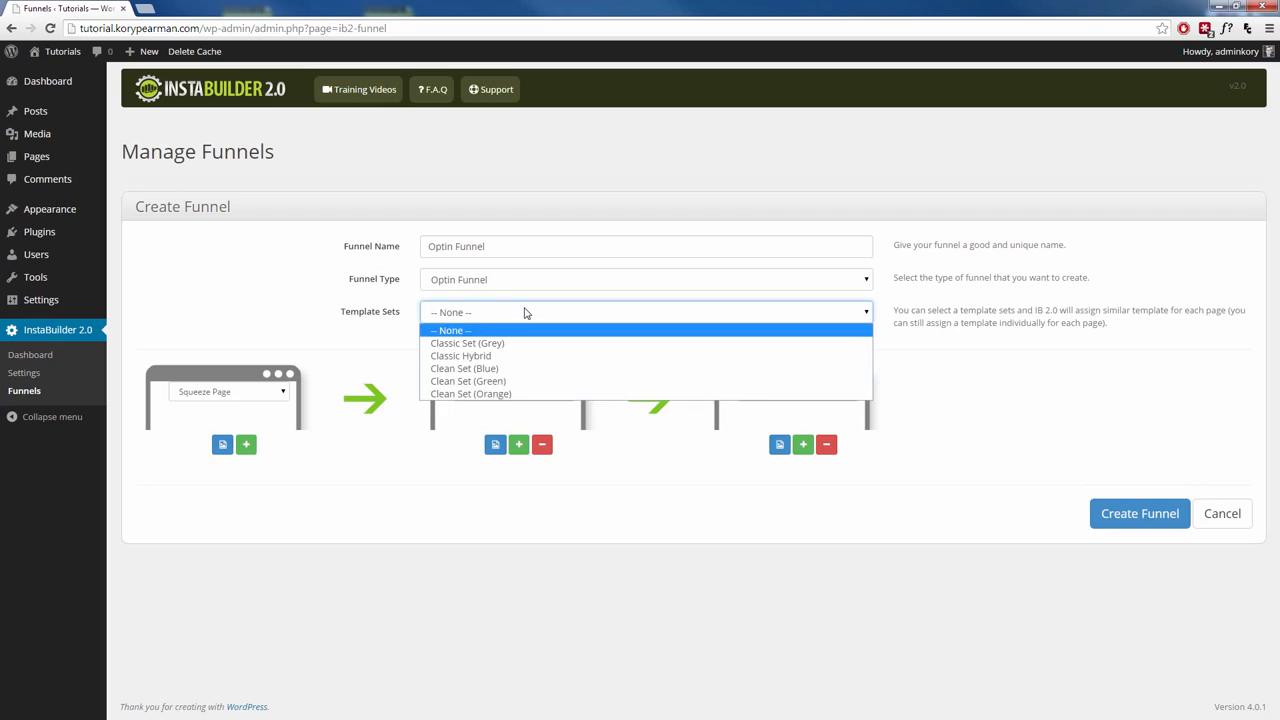
left_click(510, 321)
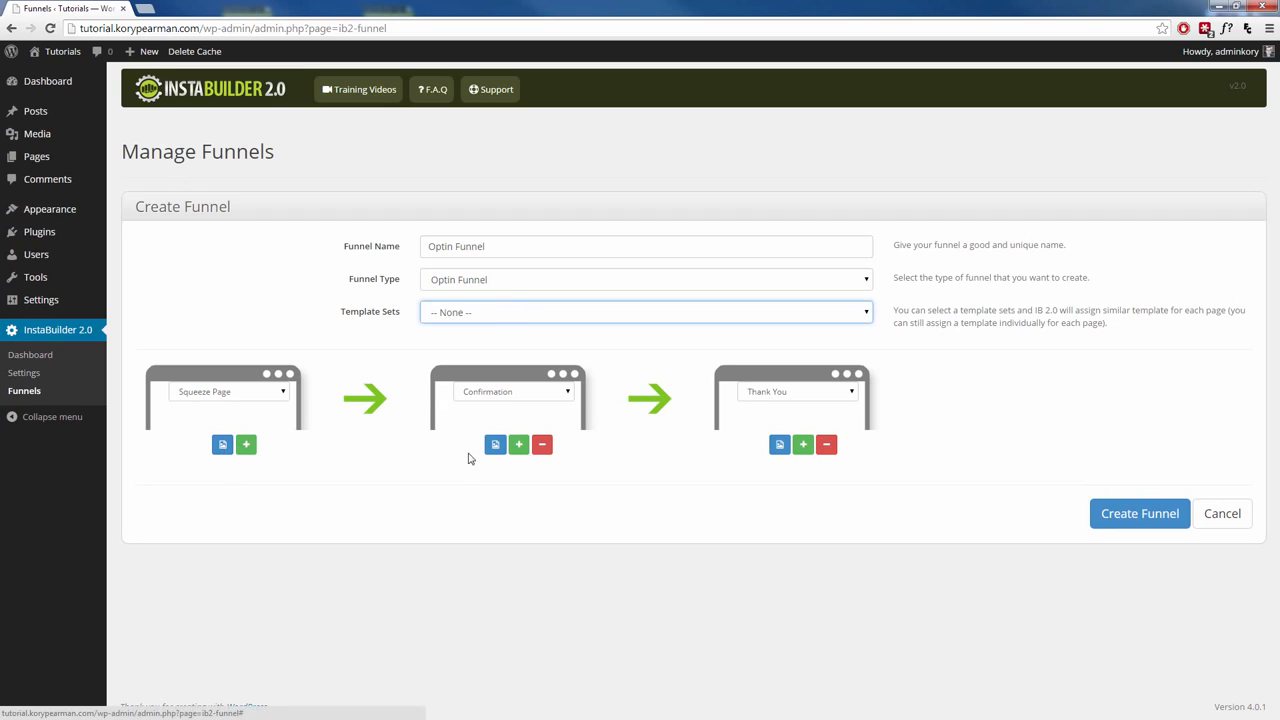
left_click(539, 313)
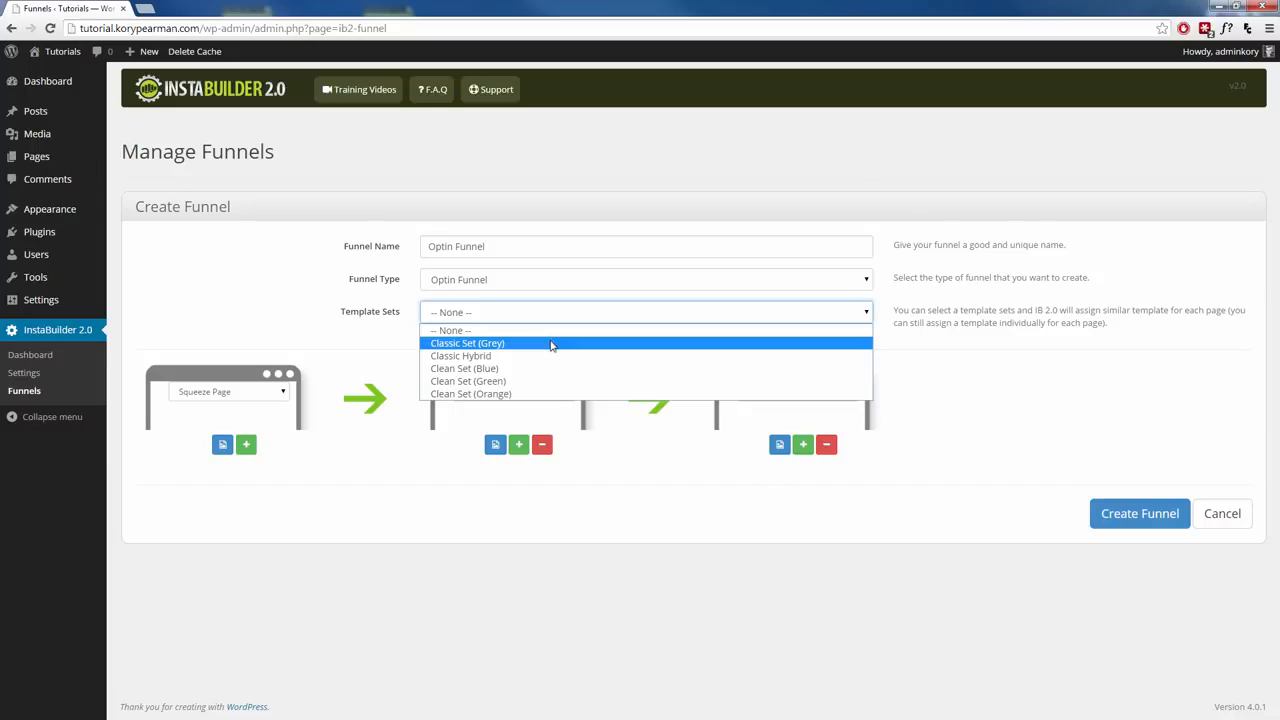
left_click(543, 355)
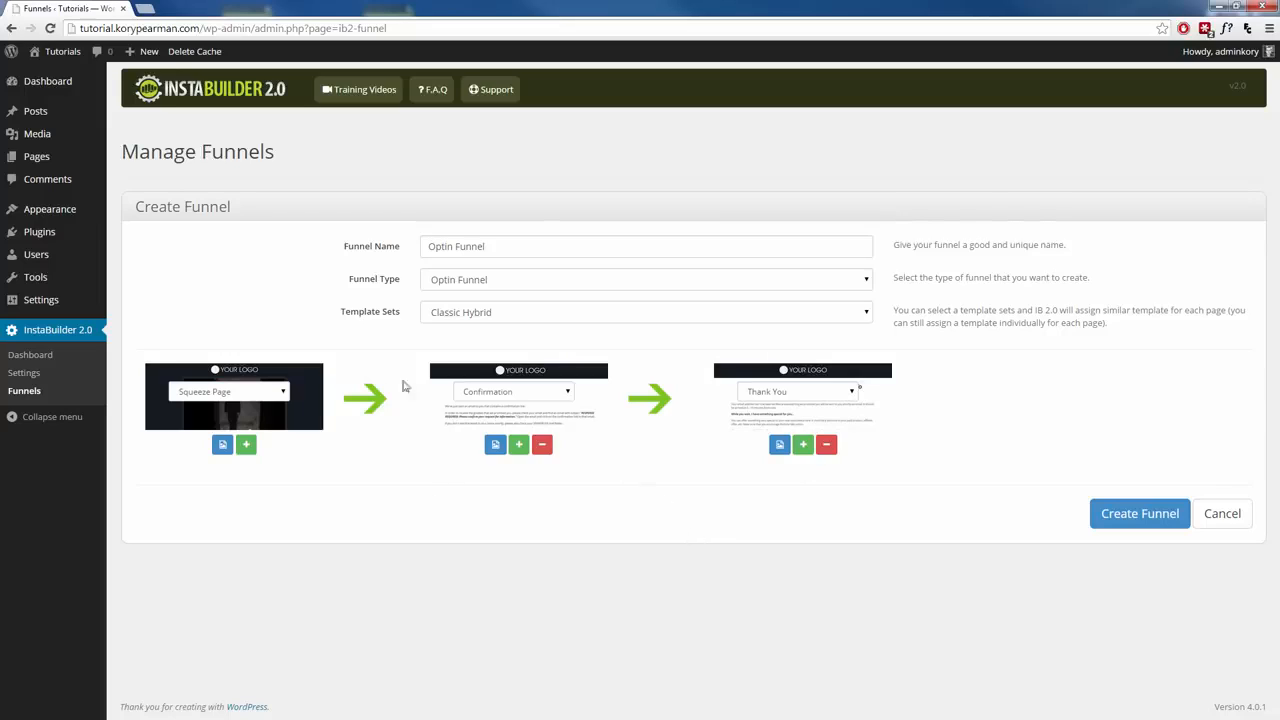
Step: Insert an additional page directly after the squeeze page and set its type to Upsell Page
left_click(247, 445)
left_click(547, 394)
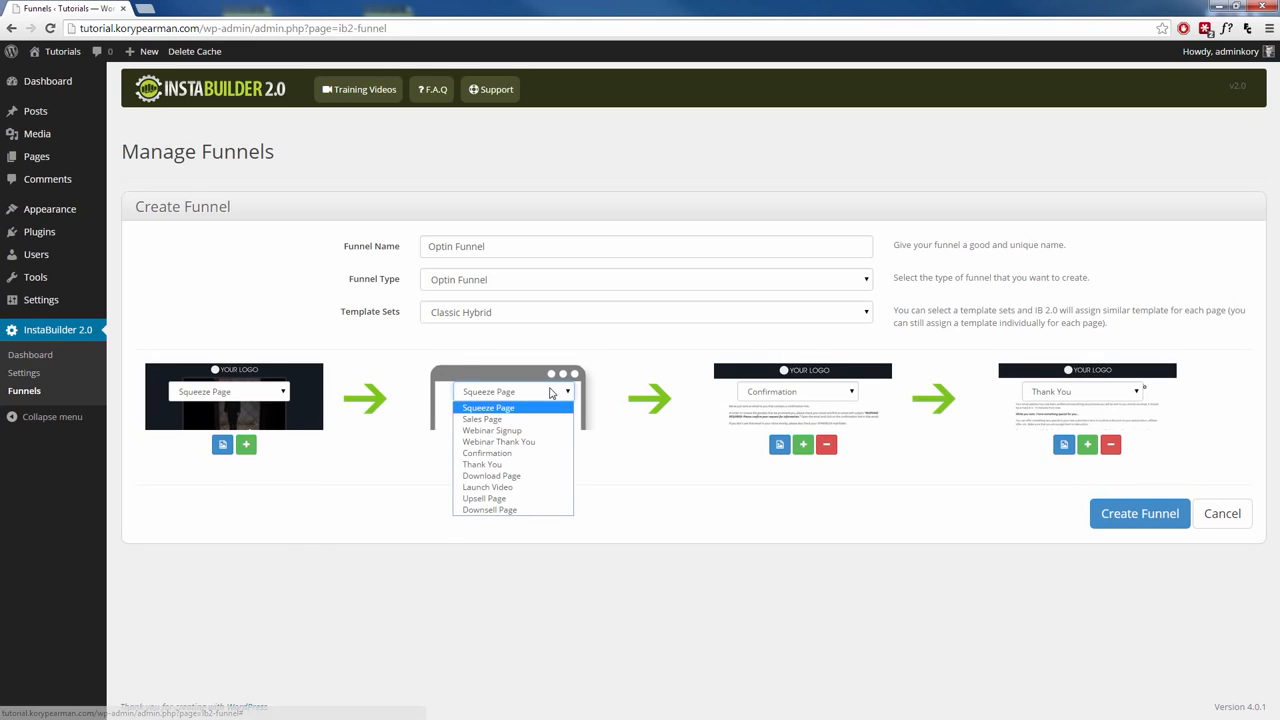
left_click(488, 498)
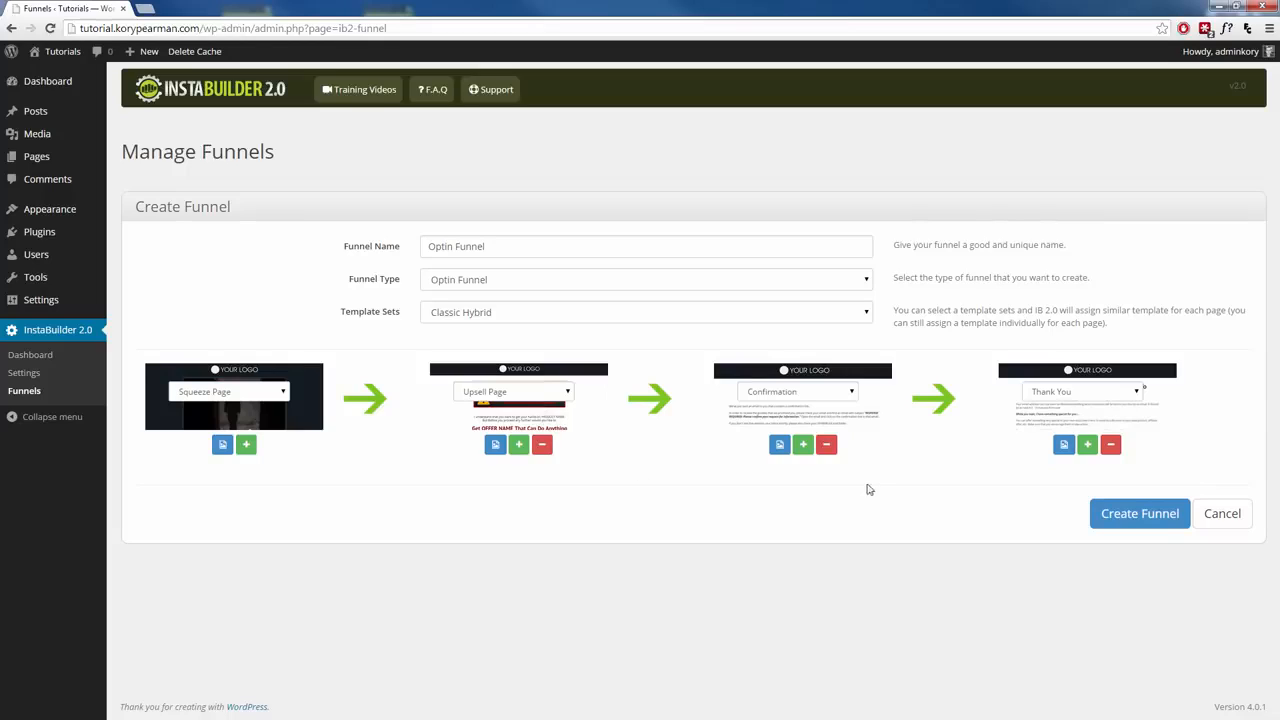
Step: Remove the confirmation page from the page sequence and create the funnel
left_click(827, 445)
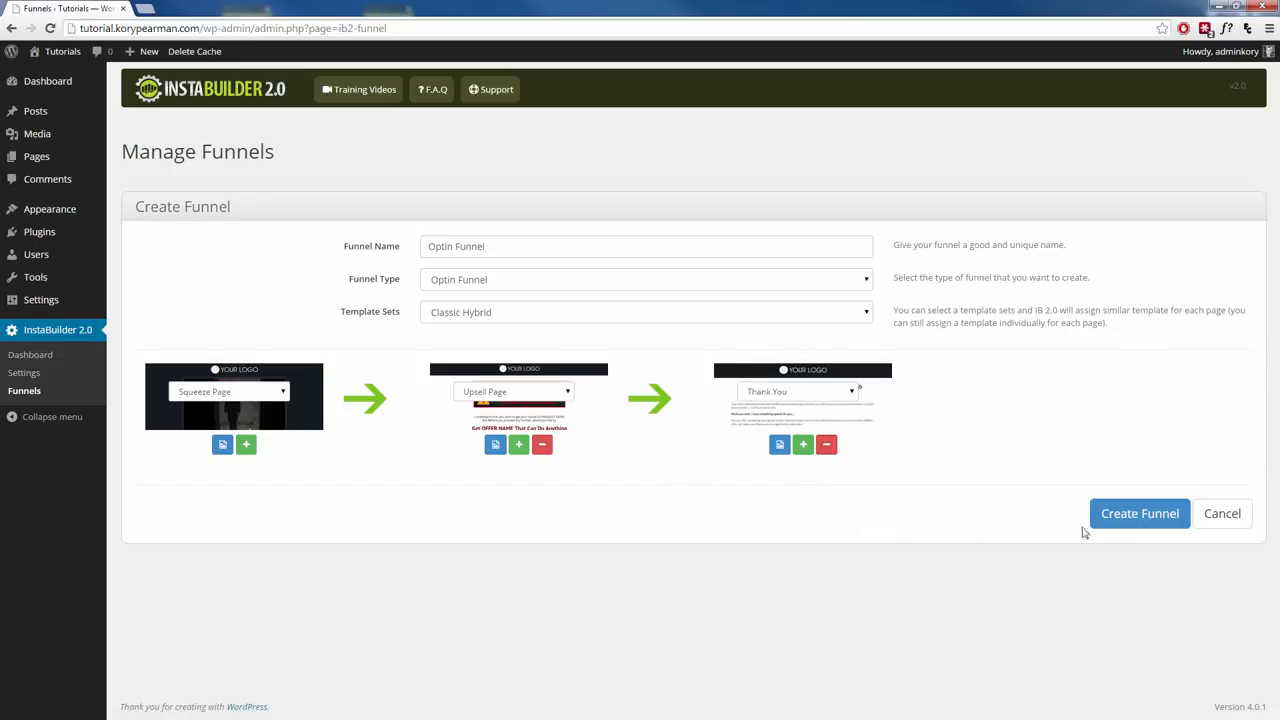
left_click(1128, 514)
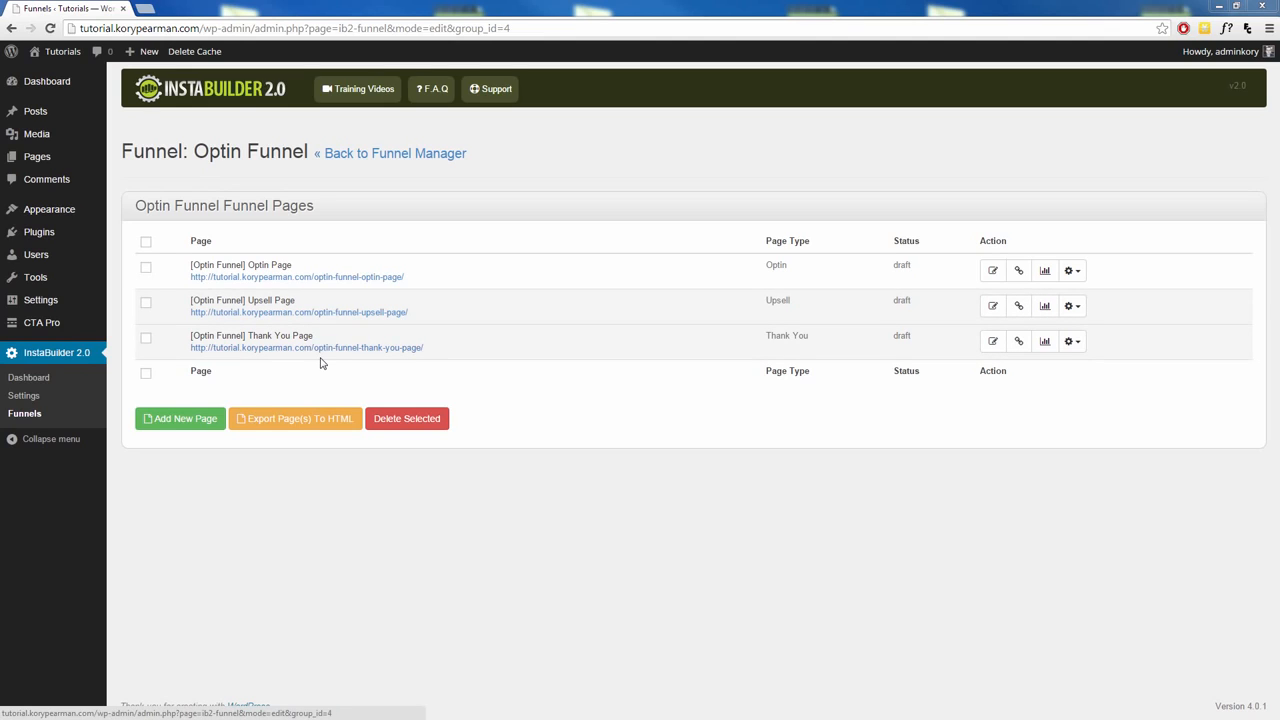
Step: Examine the thank you page's permalink setting and the additional actions offered for the optin page, without changing anything
left_click(1018, 342)
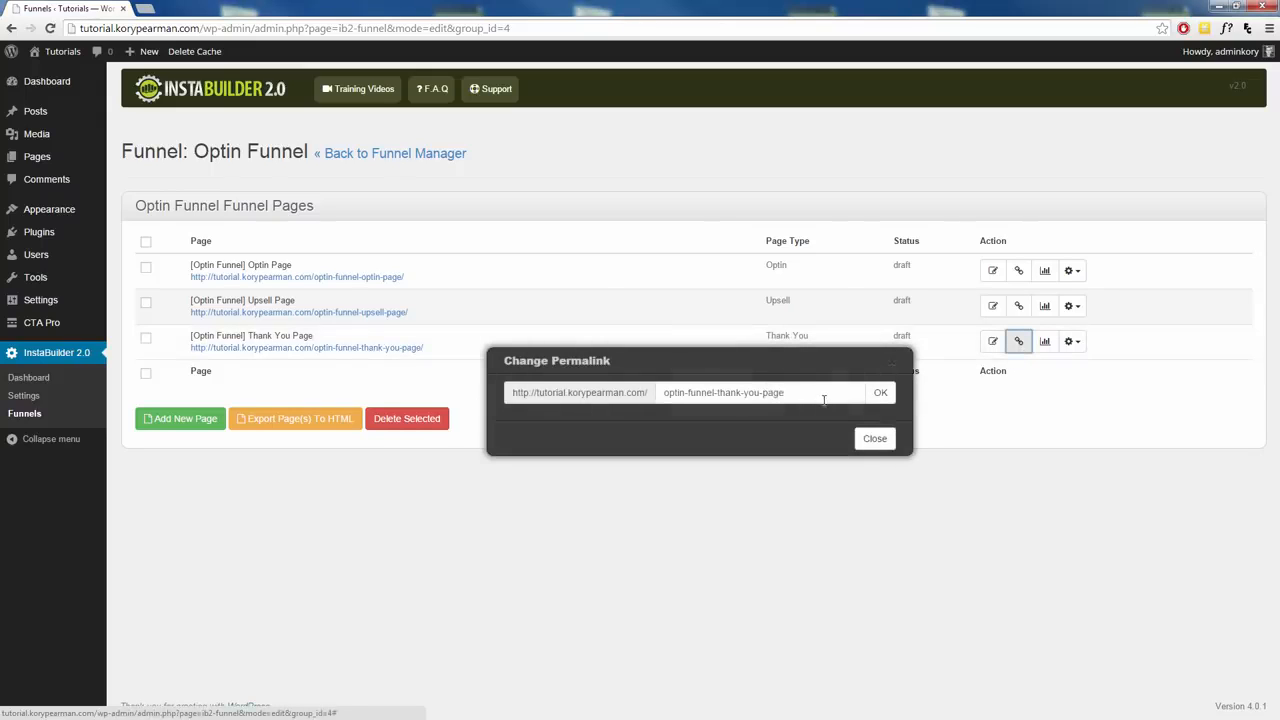
left_click_drag(784, 397, 659, 400)
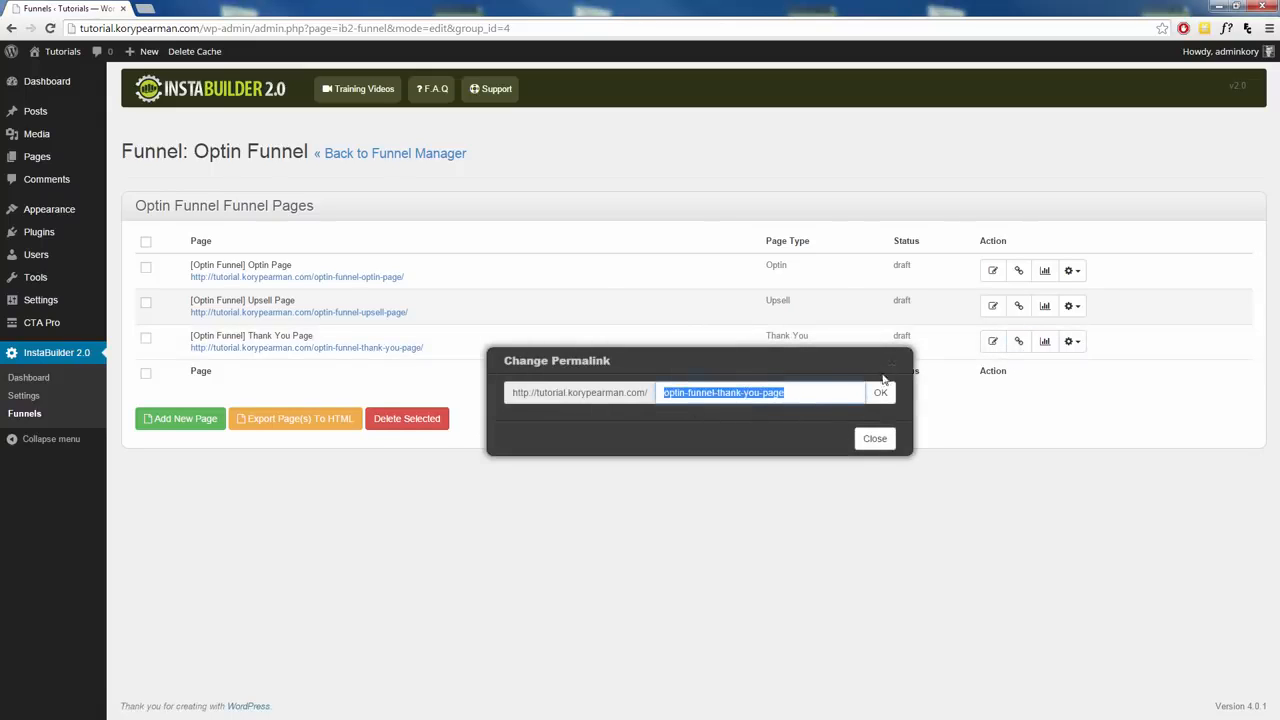
left_click(891, 365)
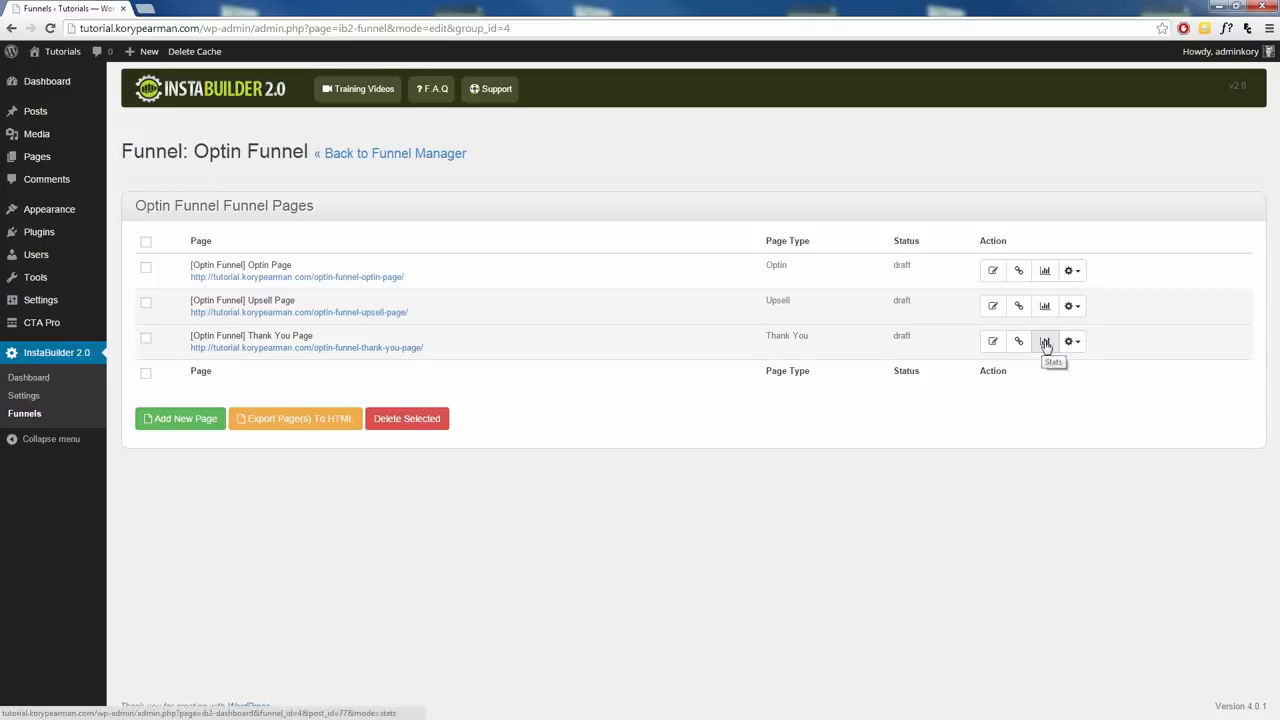
left_click(1076, 272)
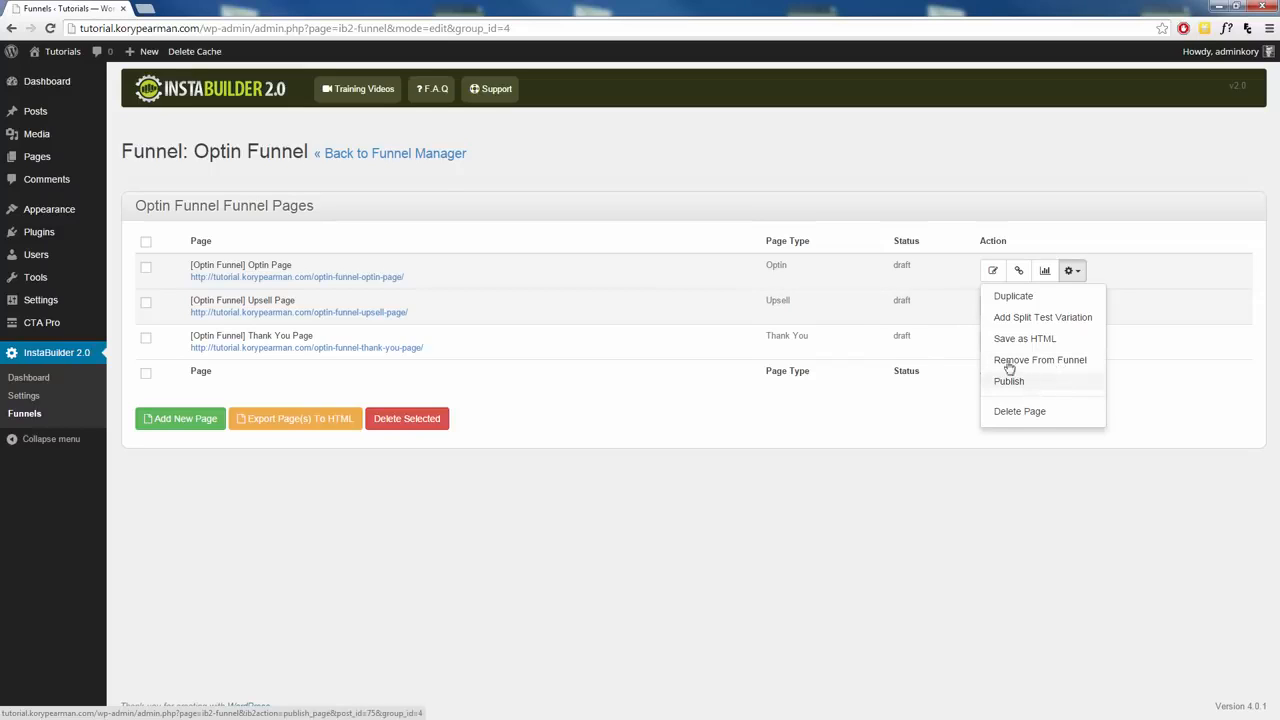
left_click(924, 428)
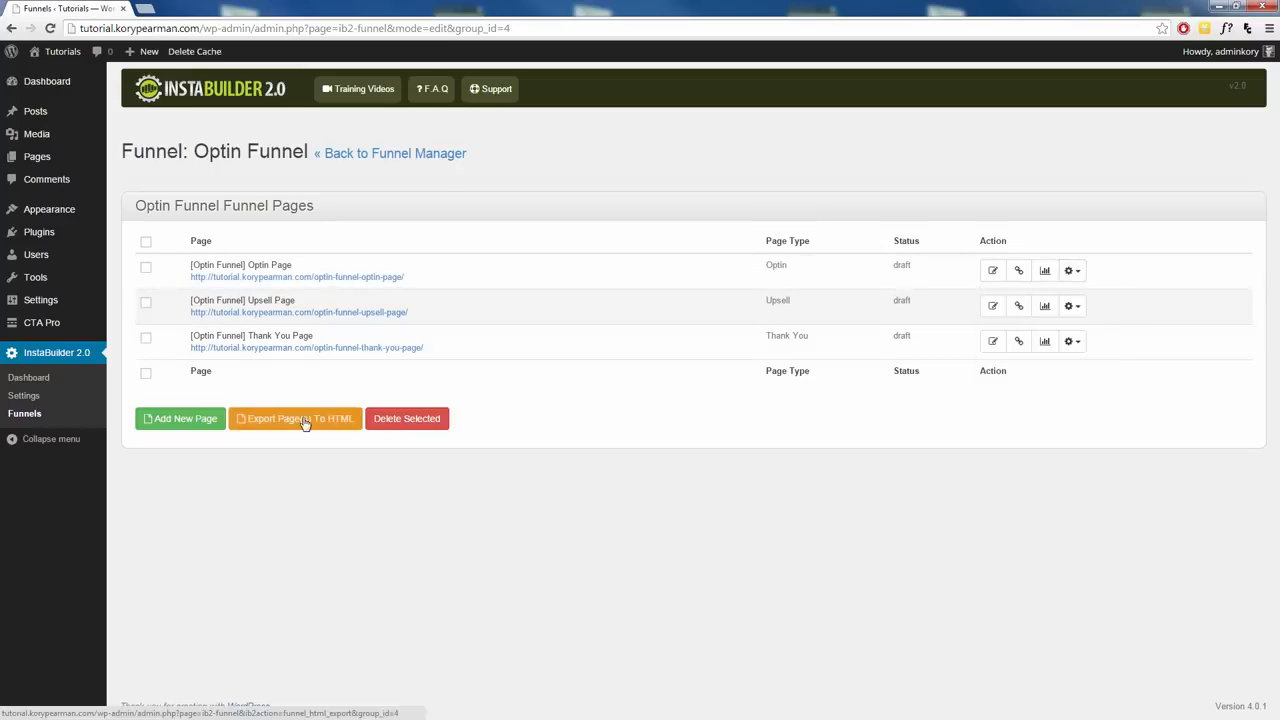